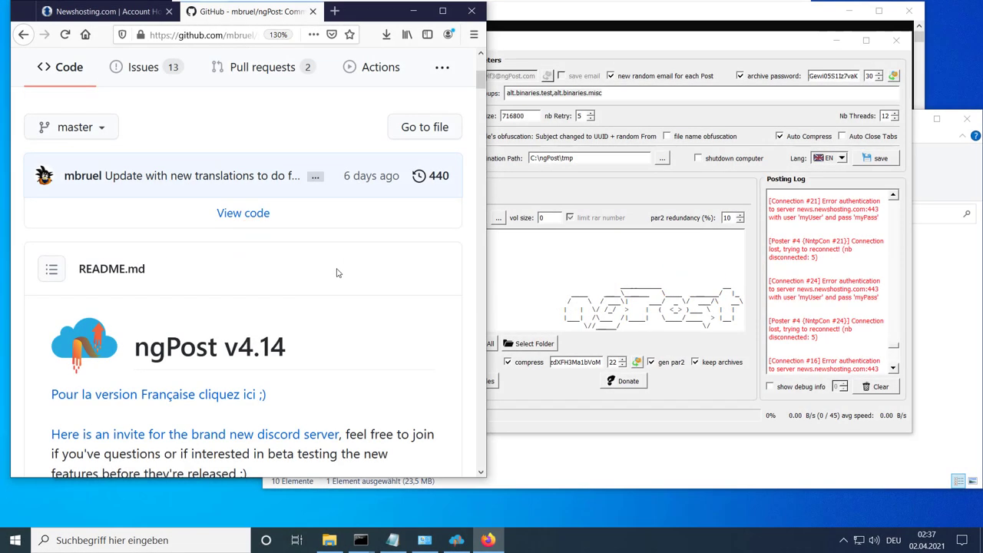
Step: Read through the ngPost README on GitHub, covering its features, command-line options and Windows installation notes
scroll(337, 272, down, 15)
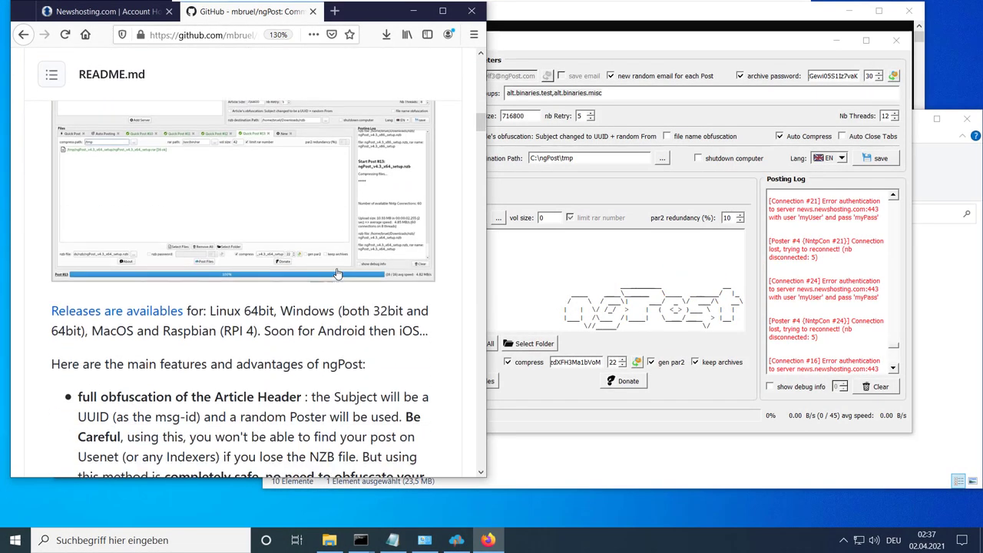
scroll(337, 246, down, 5)
click(442, 11)
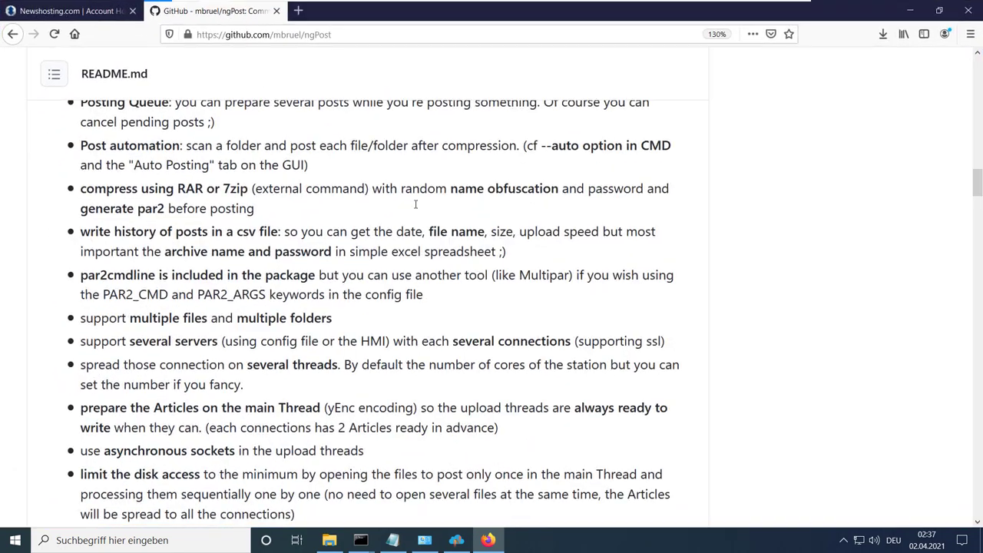
scroll(414, 198, down, 10)
scroll(415, 198, down, 5)
key(ctrl+0)
scroll(696, 336, down, 20)
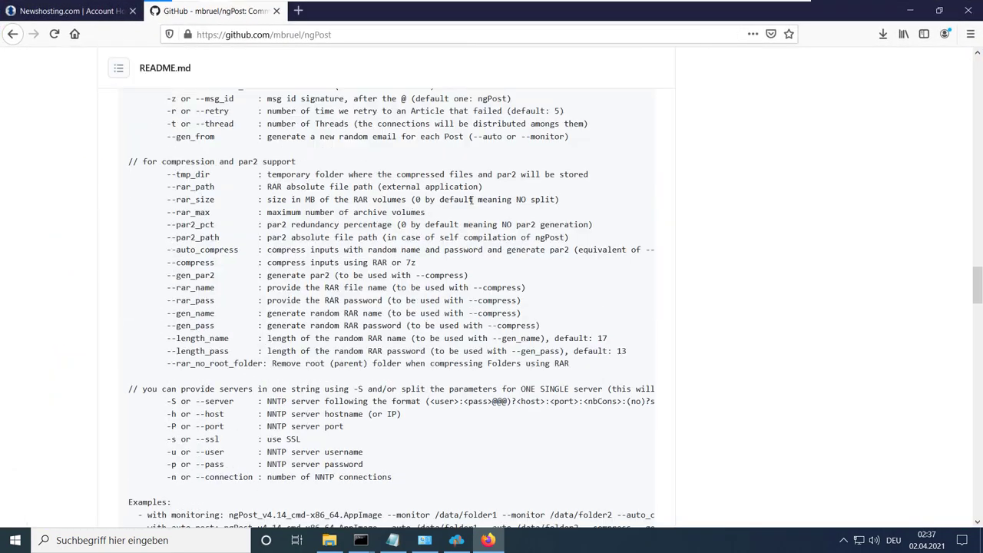
scroll(727, 354, down, 15)
scroll(422, 171, up, 5)
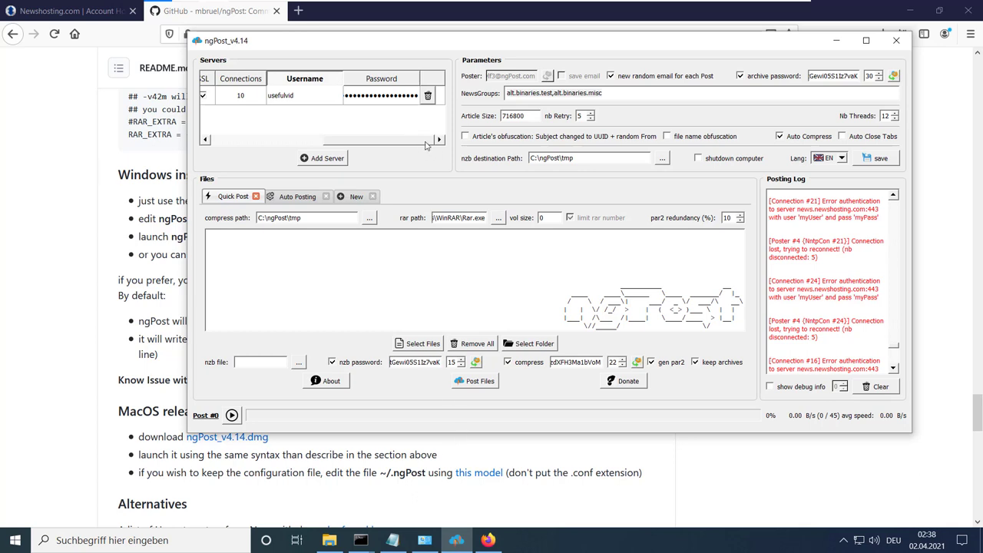
Step: Review the news server entry's connection settings in ngPost and check the Posting status on the Newshosting account page
drag(427, 141, 271, 148)
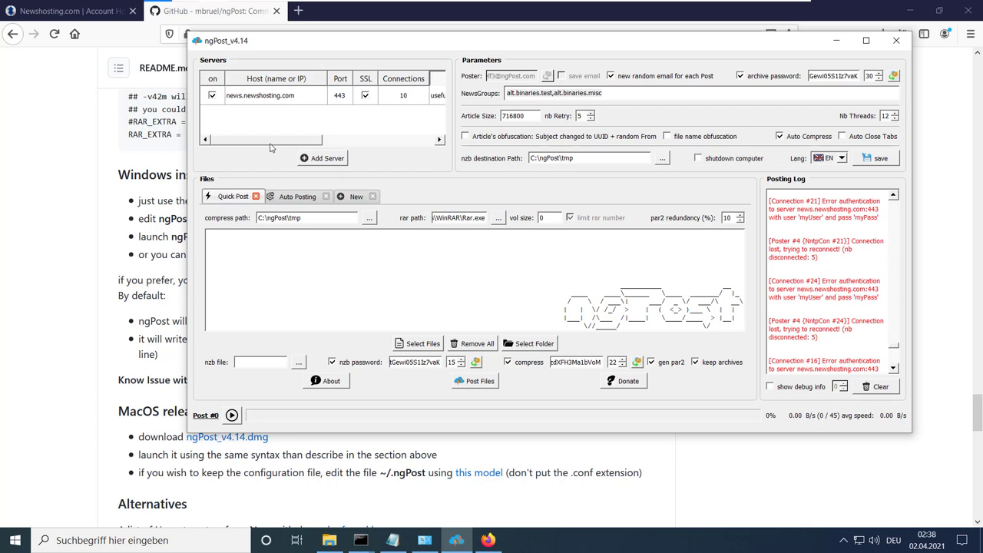
drag(321, 145, 394, 150)
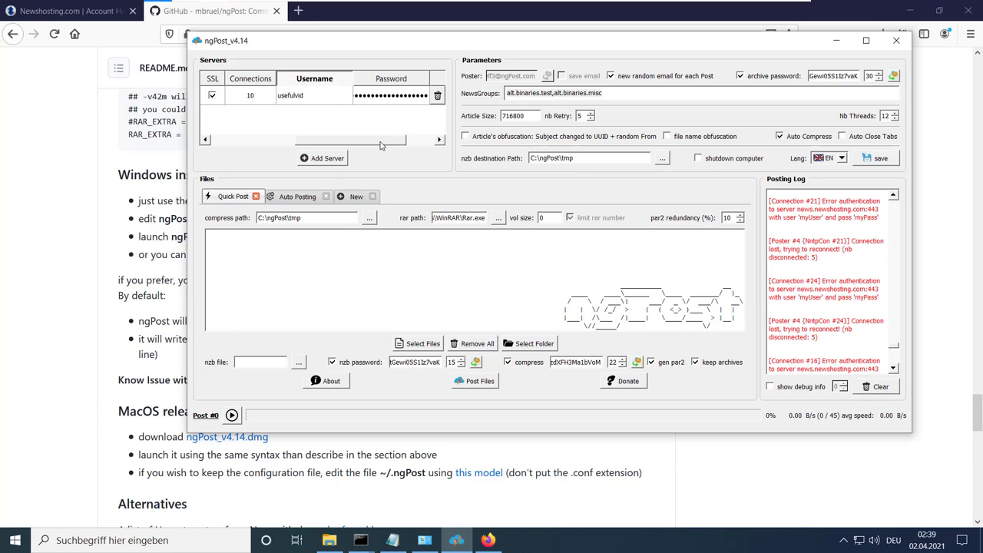
click(55, 12)
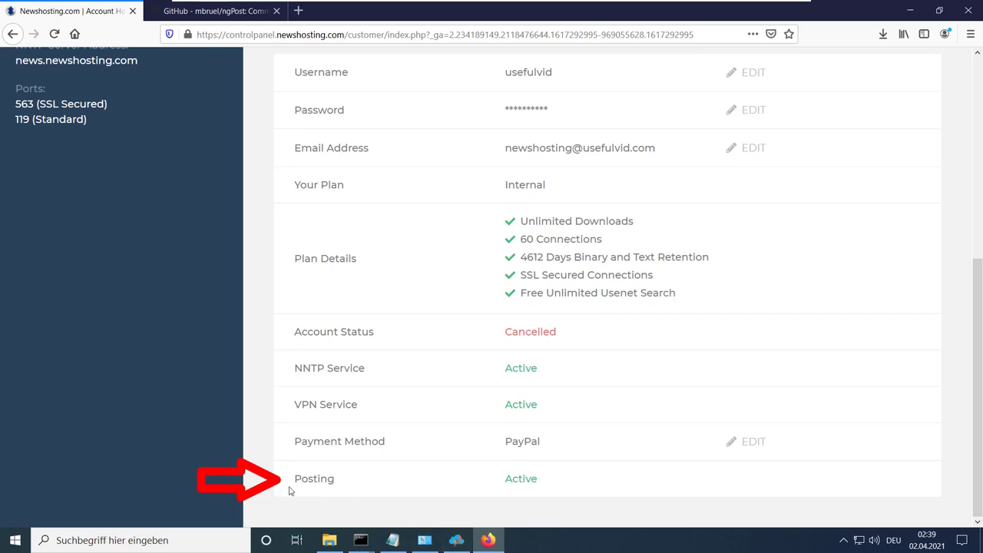
drag(289, 486, 562, 484)
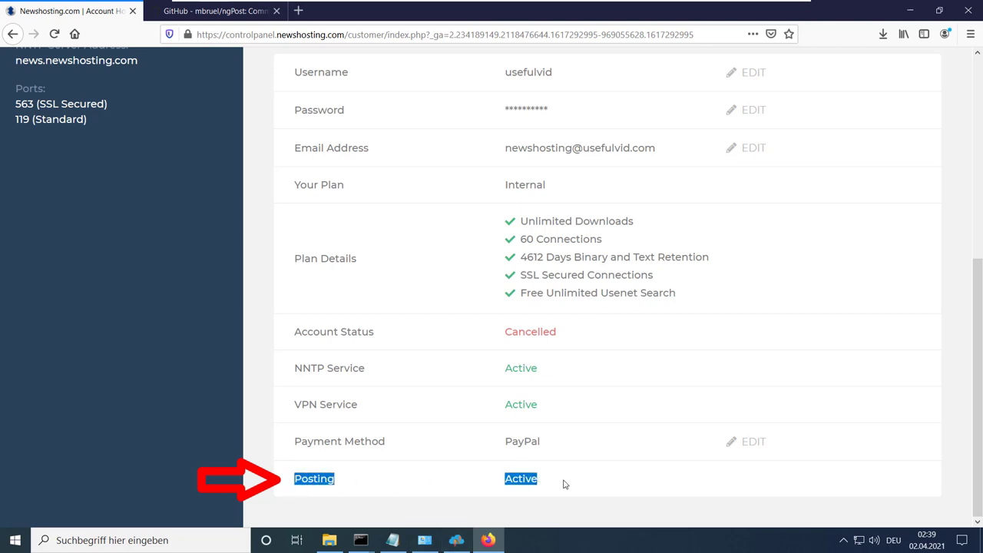
click(565, 484)
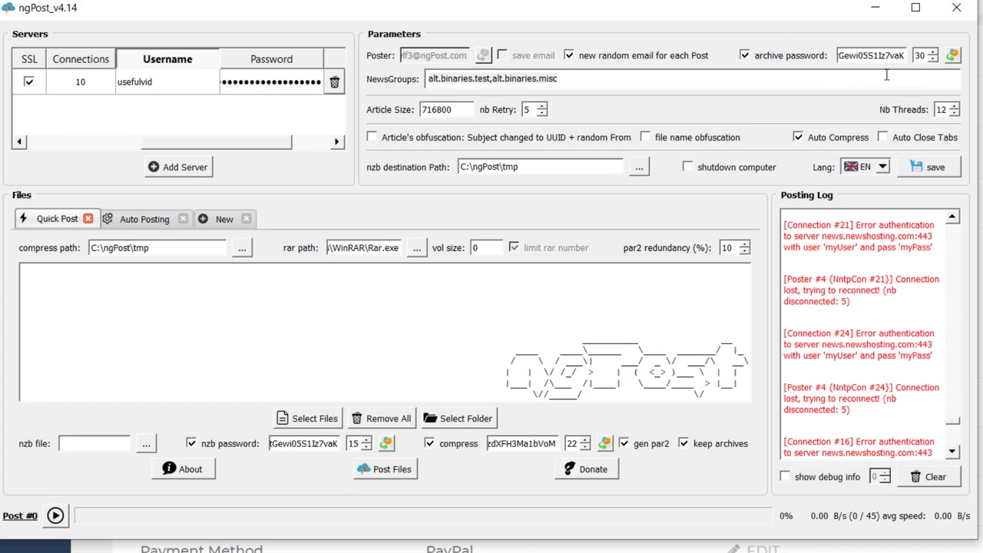
Step: Generate a new random archive password in ngPost with the length of 30 characters
double_click(920, 55)
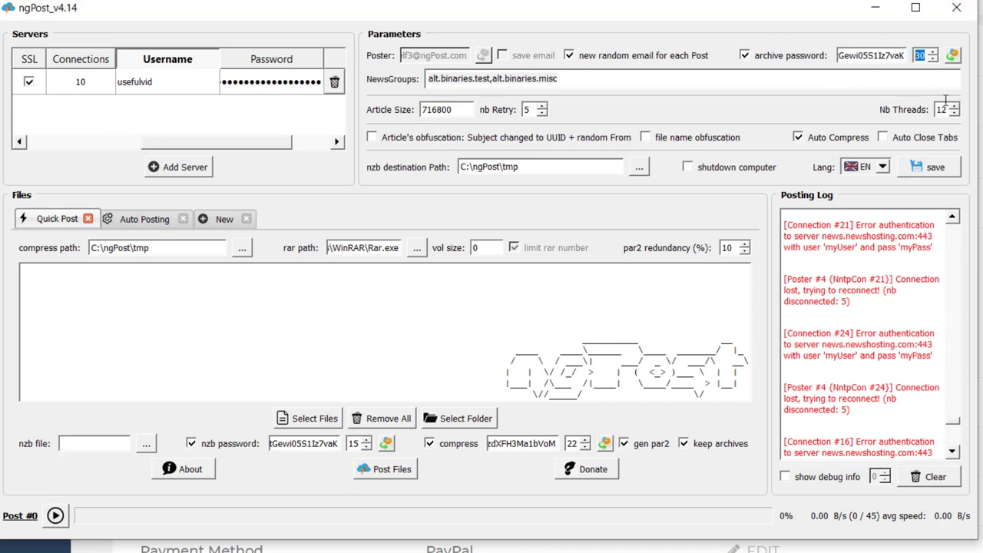
click(953, 56)
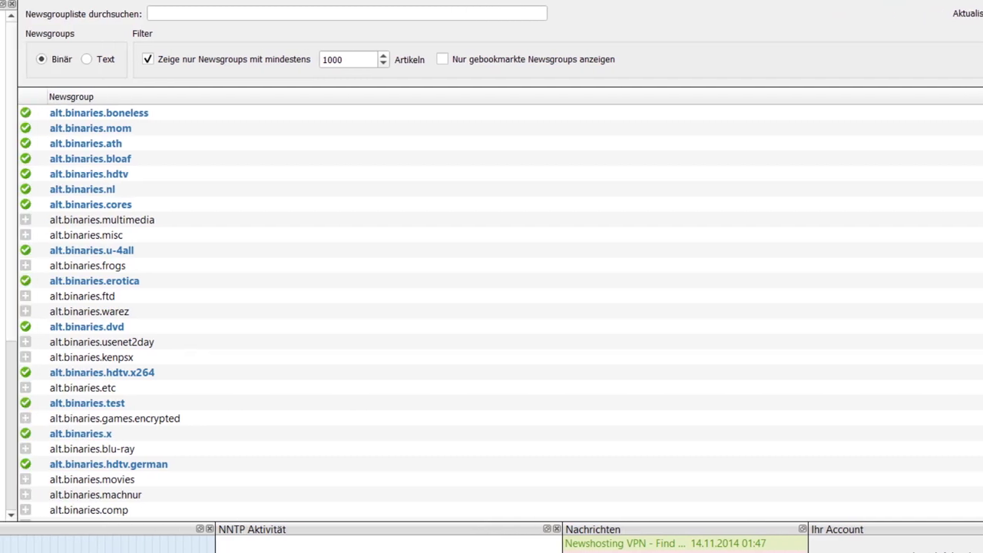
Step: Browse the list of available newsgroups and examine ngPost's article size and retry count settings
scroll(500, 343, down, 1)
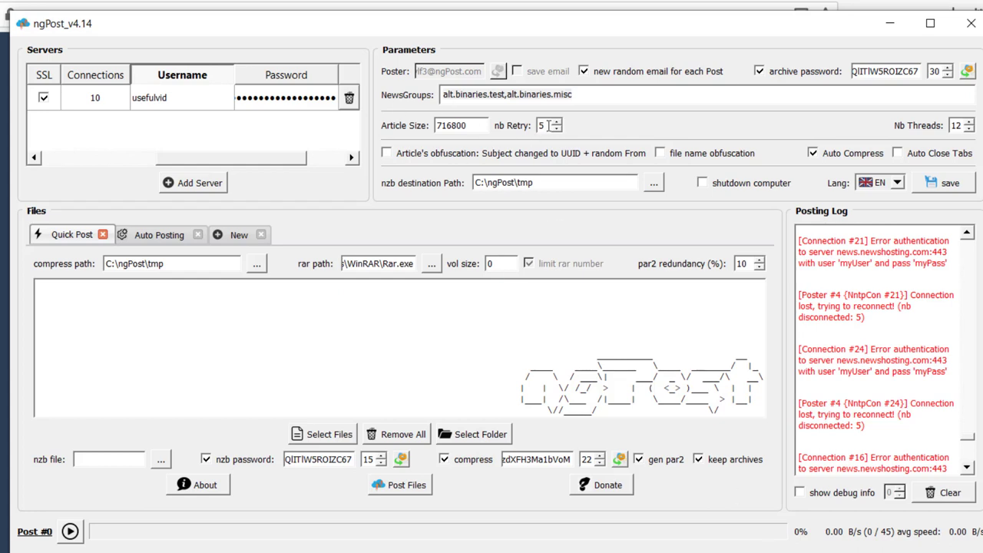
double_click(542, 125)
drag(477, 125, 414, 131)
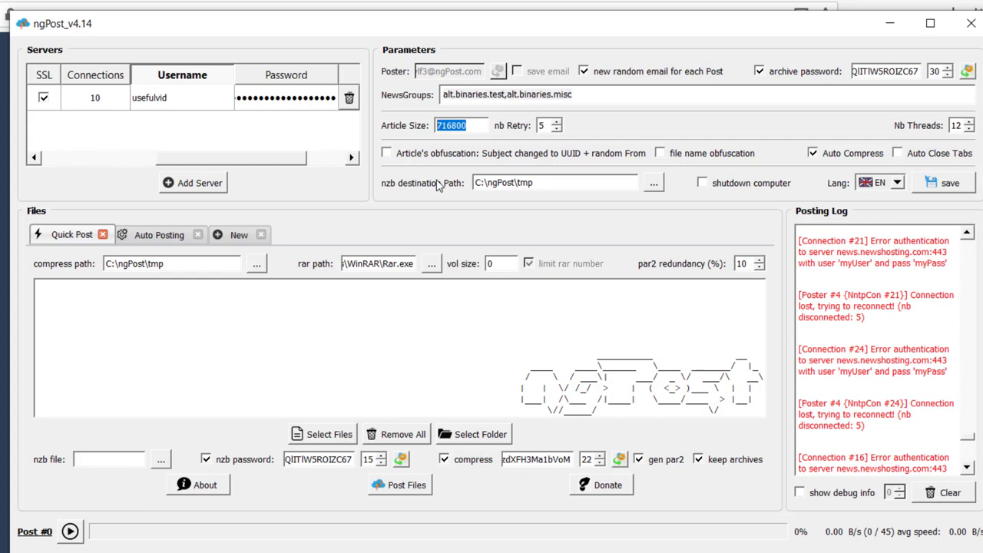
double_click(542, 126)
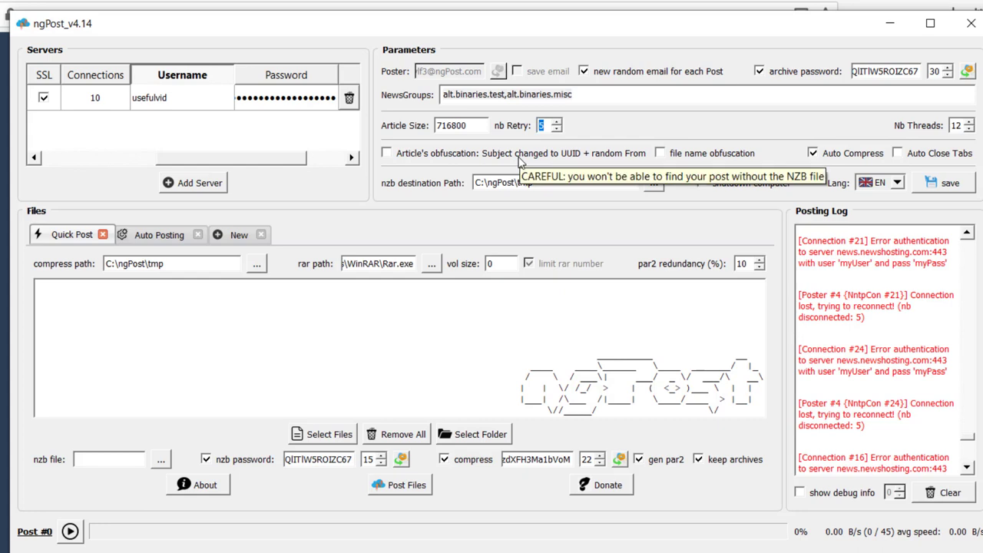
Step: Switch the interface language to German (DE) and back to English (EN)
click(881, 183)
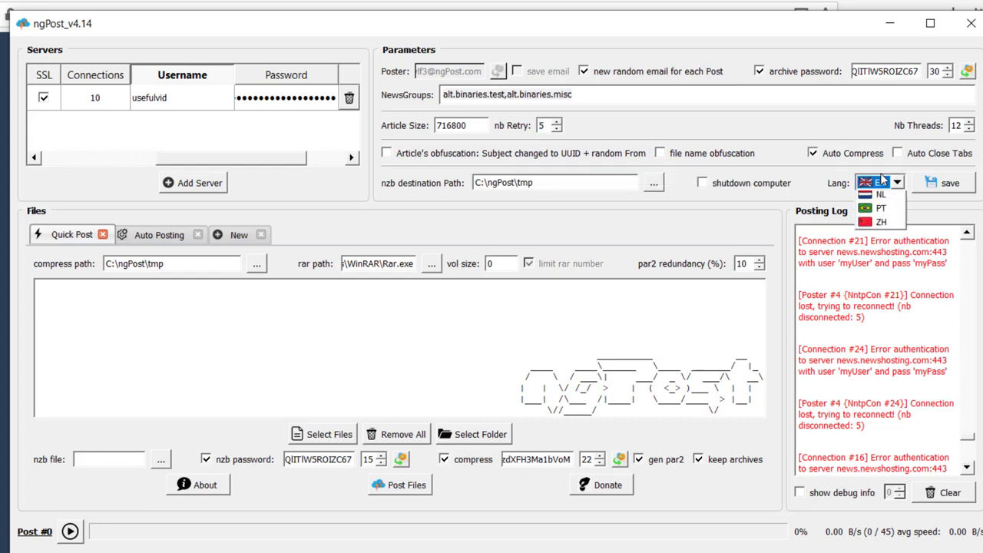
click(881, 201)
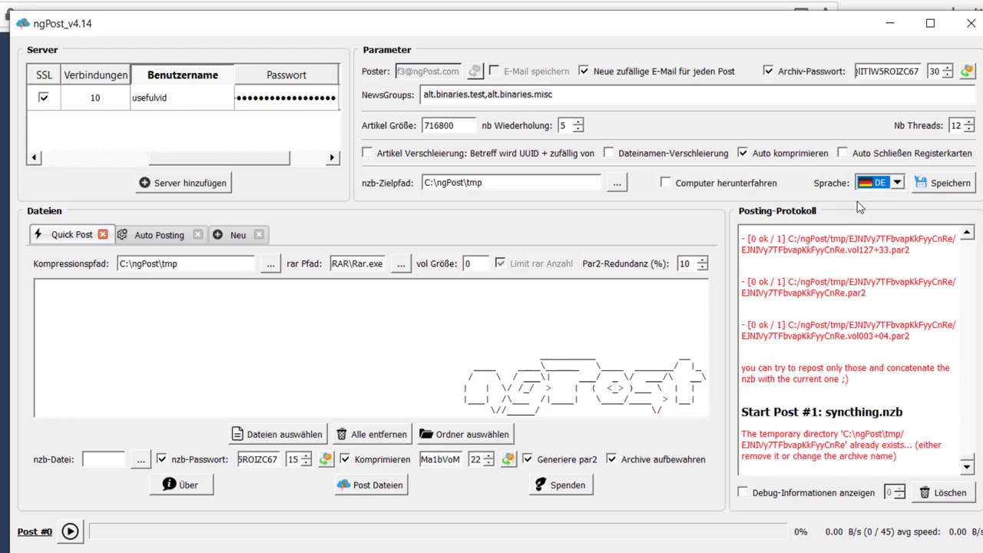
click(875, 183)
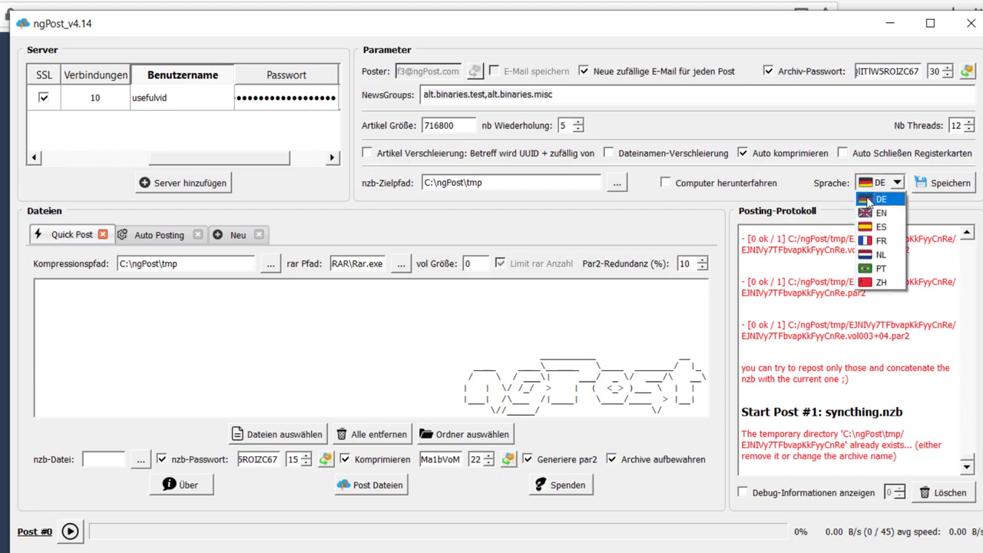
click(872, 209)
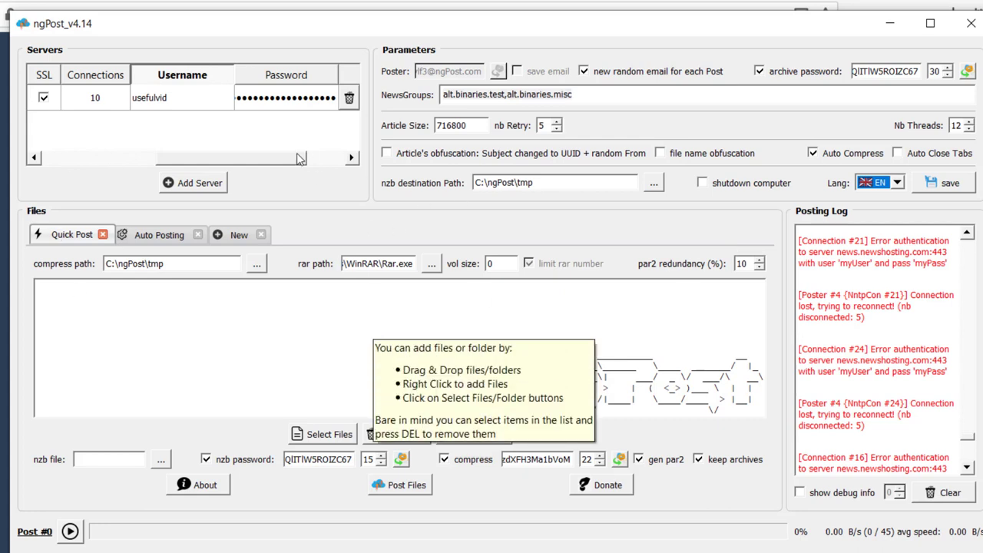
Step: Examine the compress path, RAR path, nzb destination path and nzb file name settings for the quick post
click(199, 264)
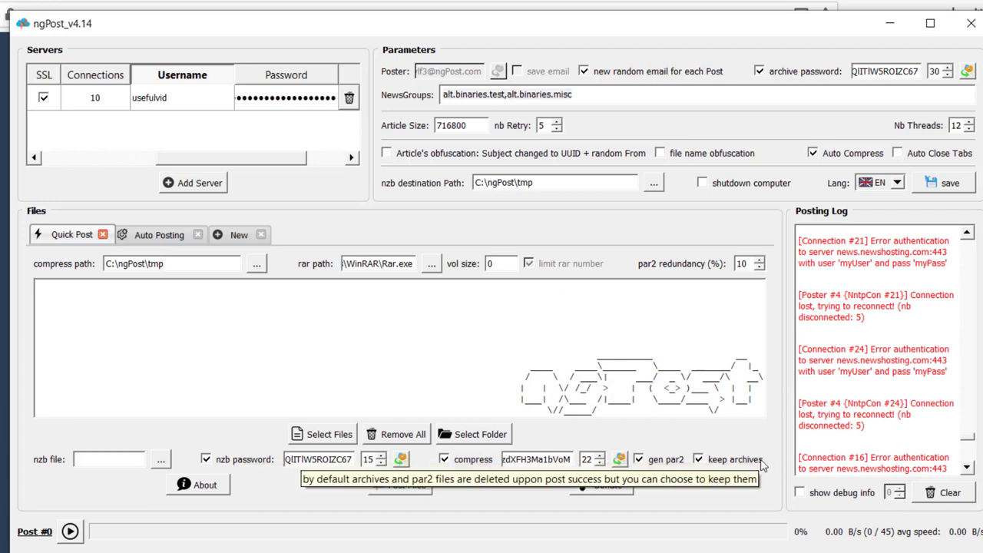
triple_click(382, 265)
click(376, 265)
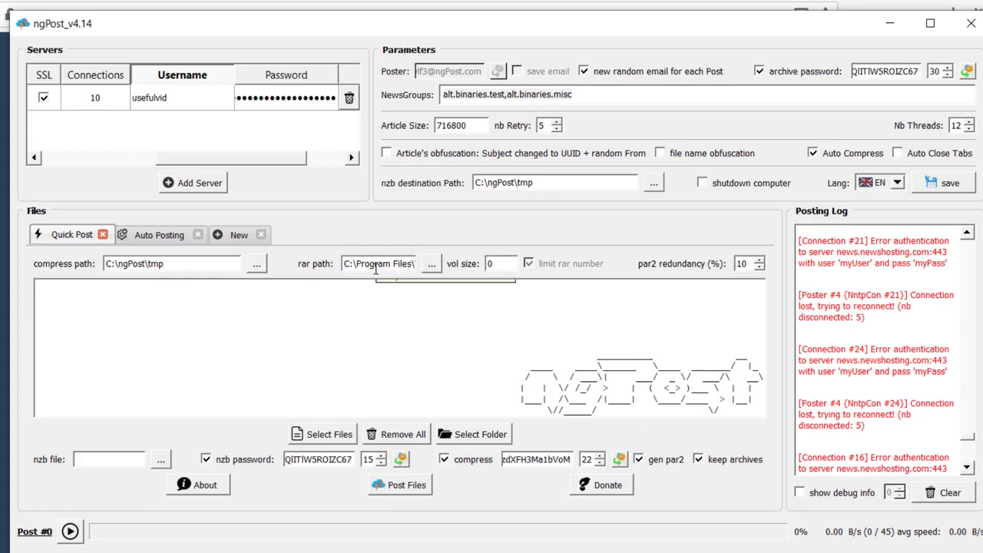
drag(347, 263, 427, 265)
click(430, 308)
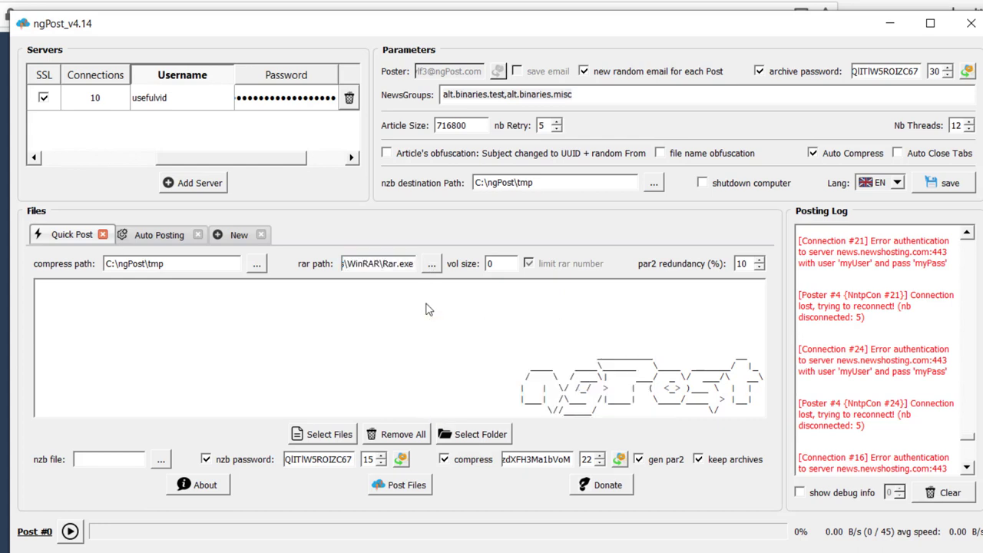
mouse_move(421, 321)
triple_click(569, 178)
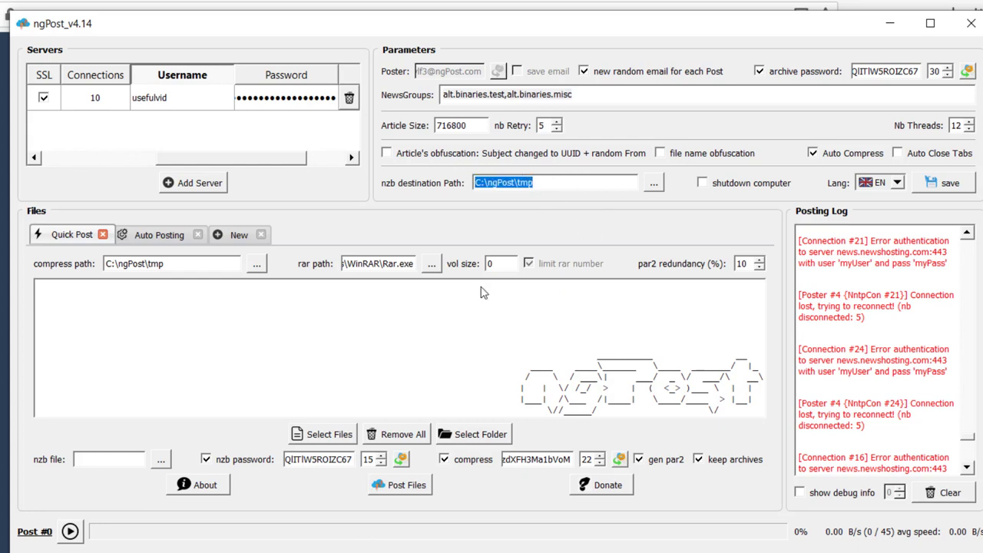
key(End)
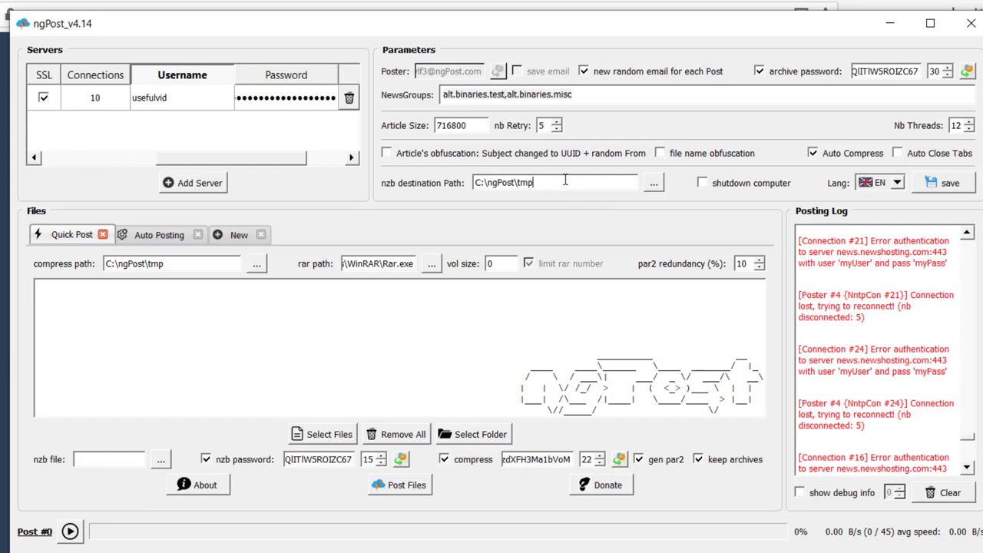
key(ctrl+a)
click(115, 459)
mouse_move(464, 321)
Step: Set the nzb password length to 30 characters and generate a new random nzb password
click(401, 459)
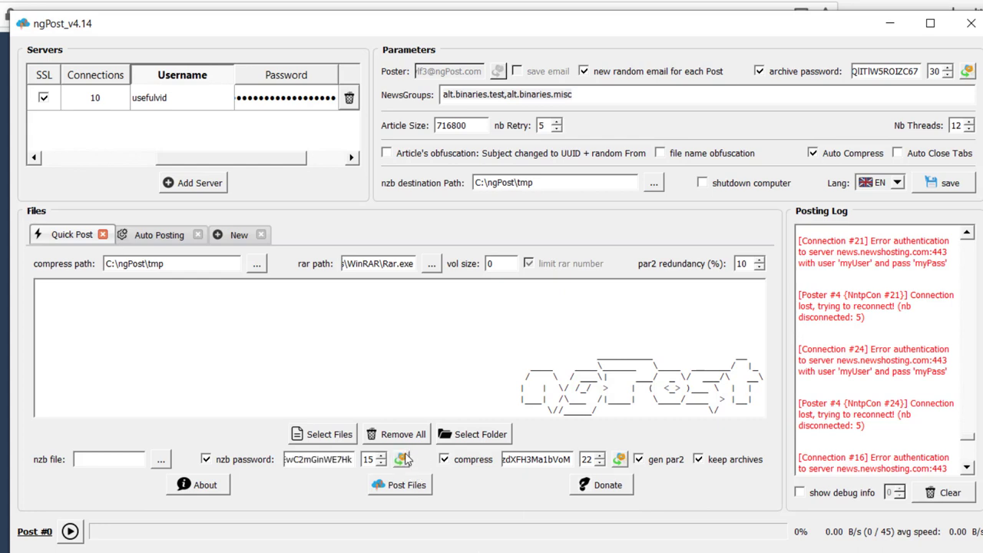
click(402, 459)
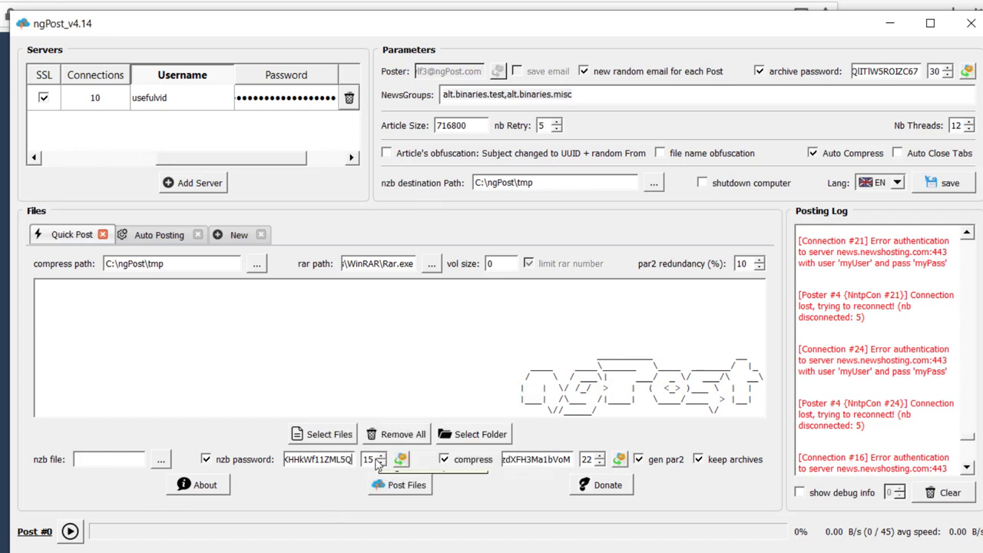
drag(369, 458, 361, 459)
key(BackSpace)
text(30)
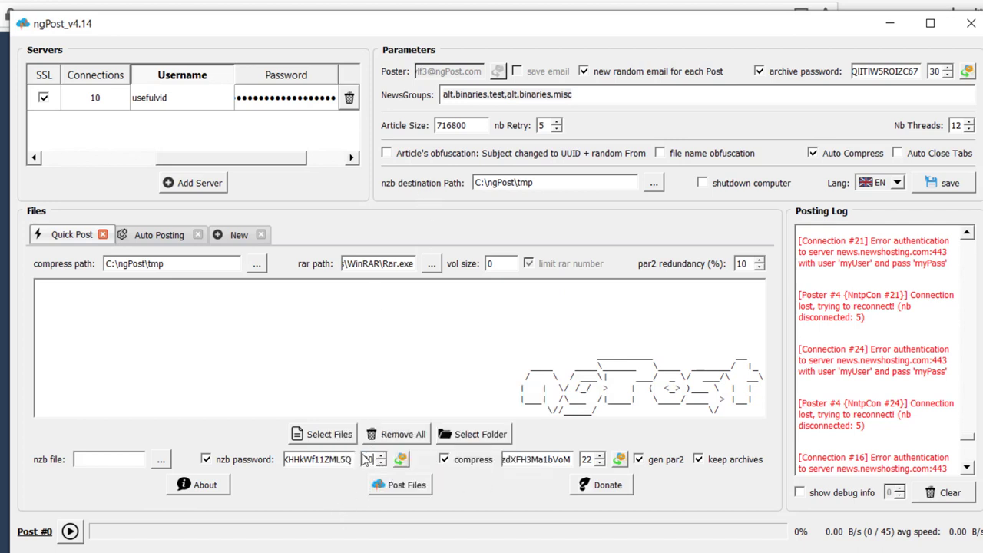
click(400, 459)
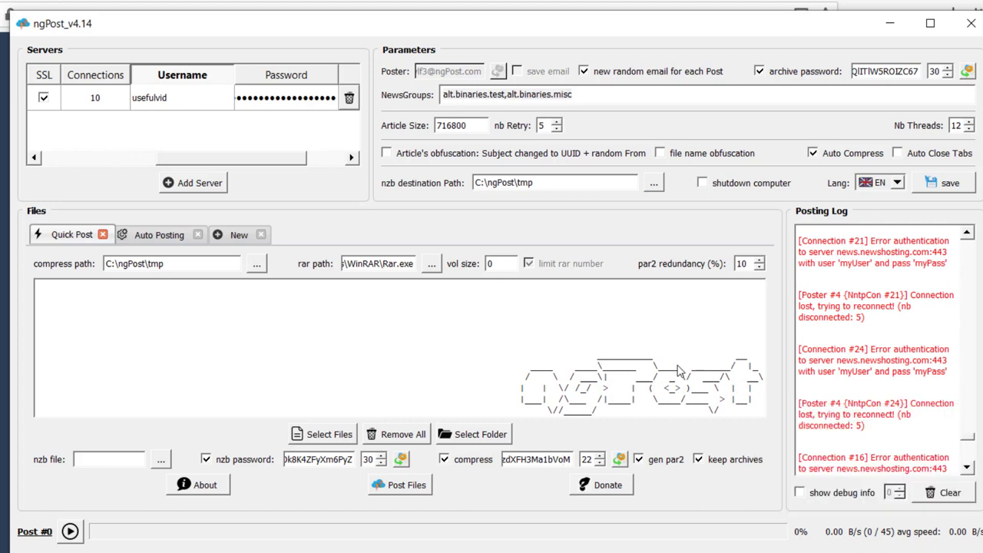
Step: Add the syncthing-windows-amd64-v1.14.0 folder from Downloads to the quick post, post it and review the posted files
click(509, 435)
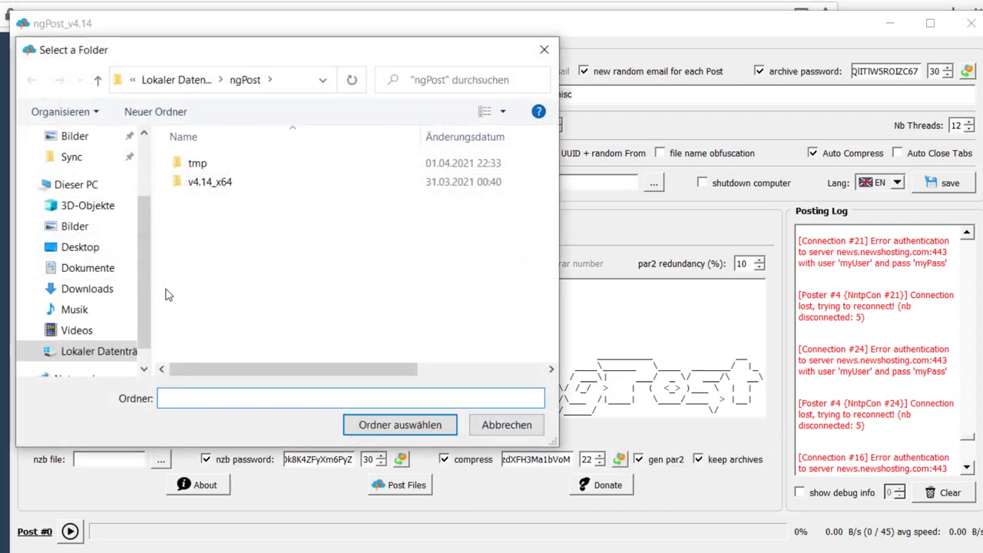
click(77, 290)
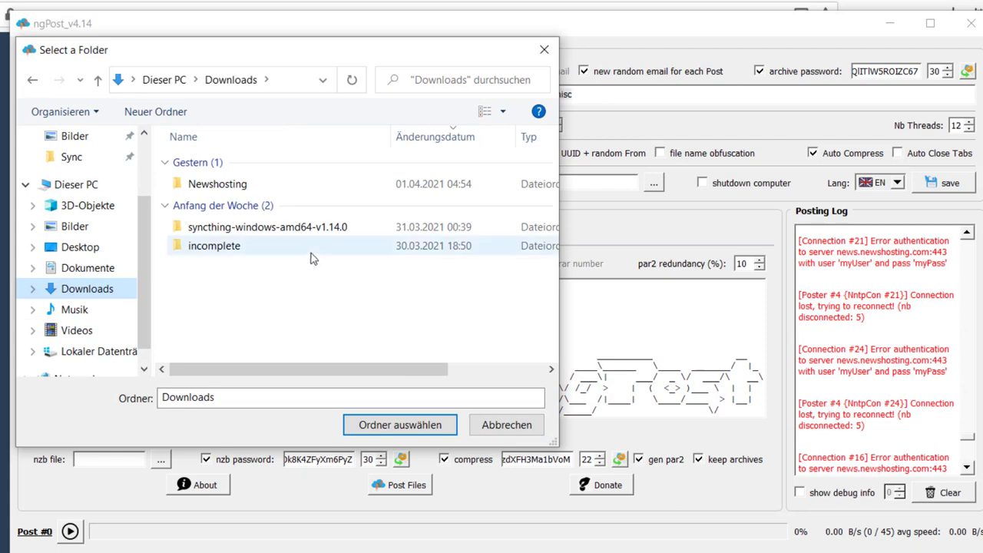
double_click(307, 226)
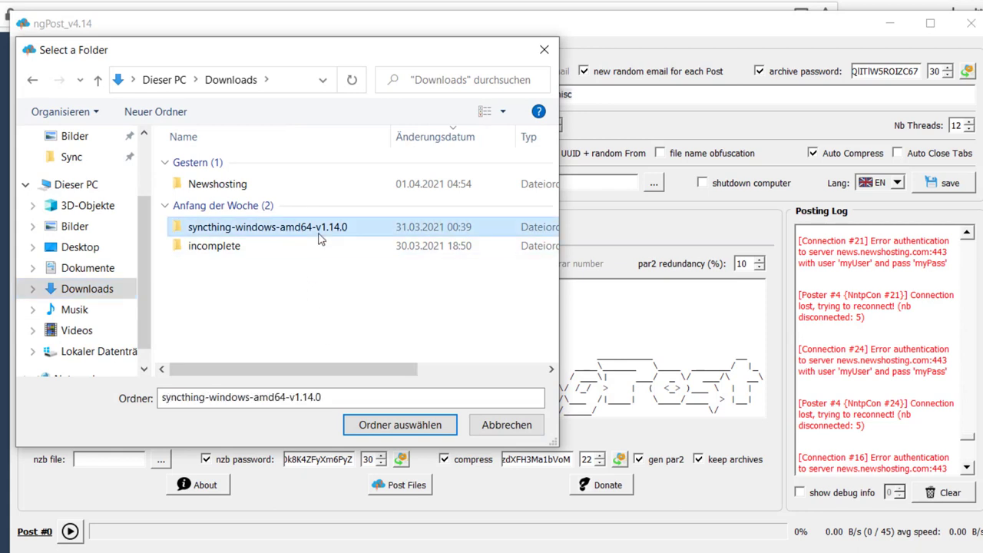
click(28, 84)
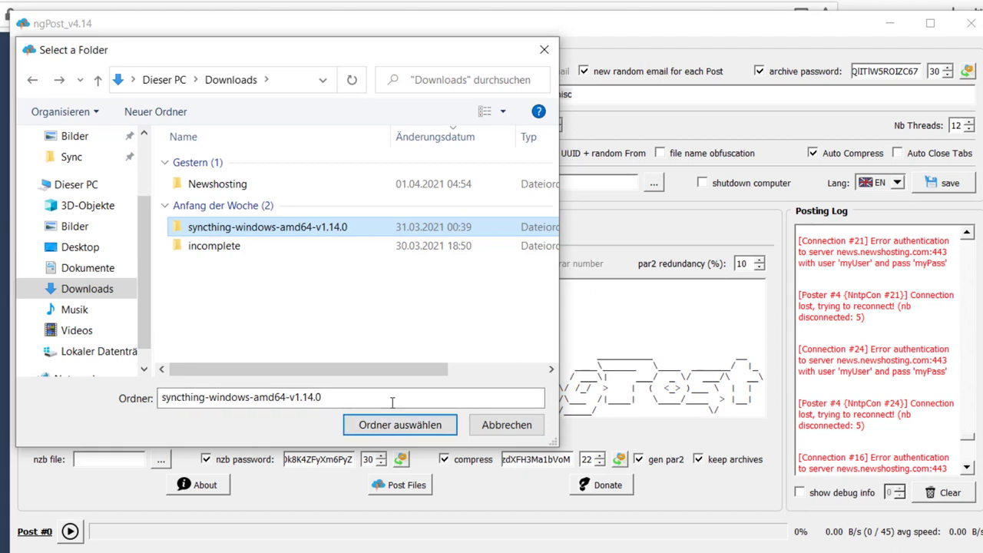
click(426, 430)
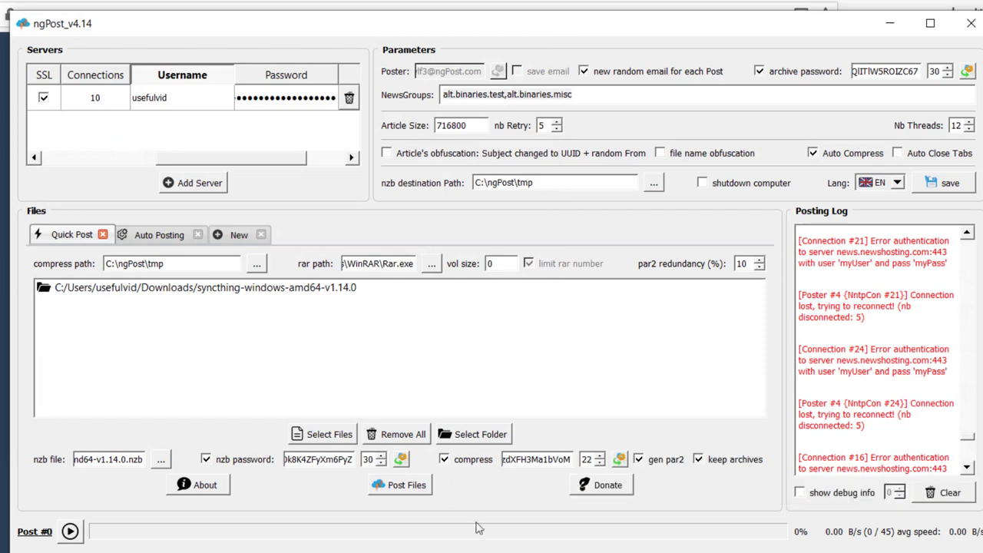
click(407, 485)
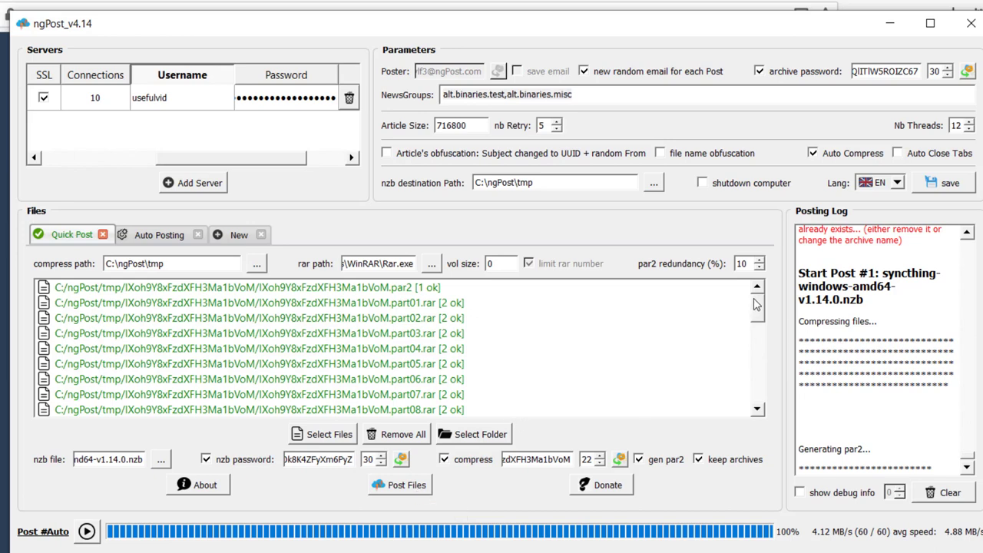
mouse_move(753, 304)
mouse_down()
mouse_move(757, 415)
mouse_move(756, 296)
mouse_up()
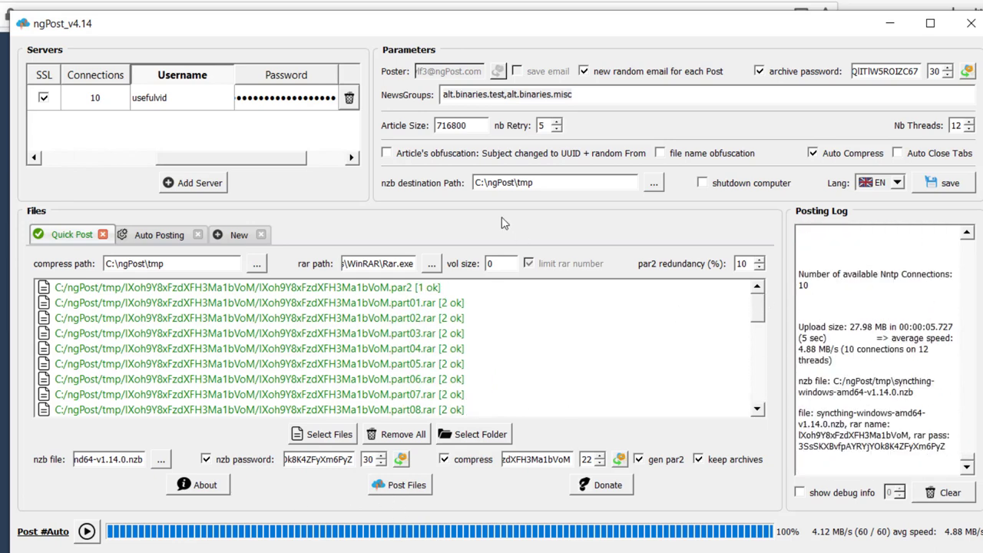
Step: Set the RAR volume size for the quick post to 999999
click(495, 263)
key(BackSpace)
mouse_move(453, 379)
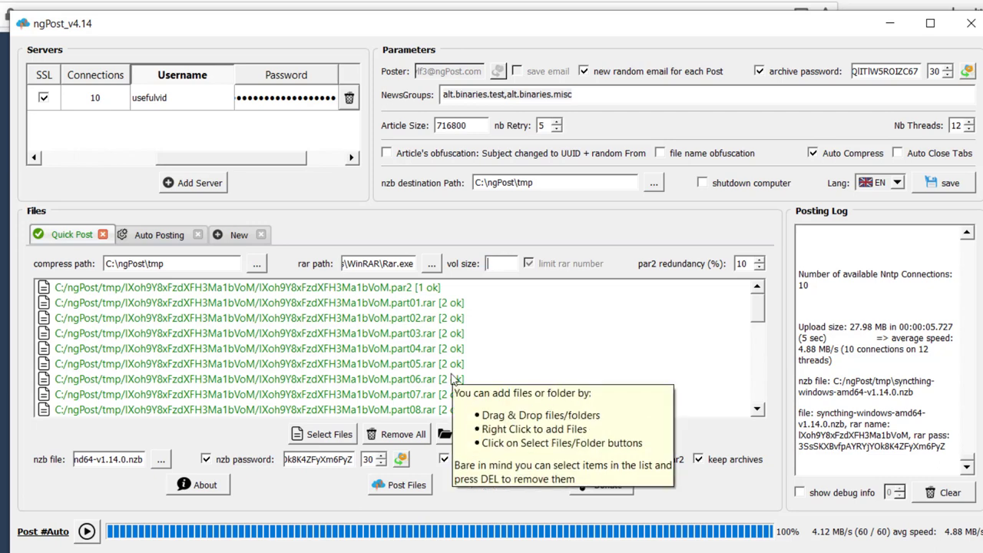
text(999999)
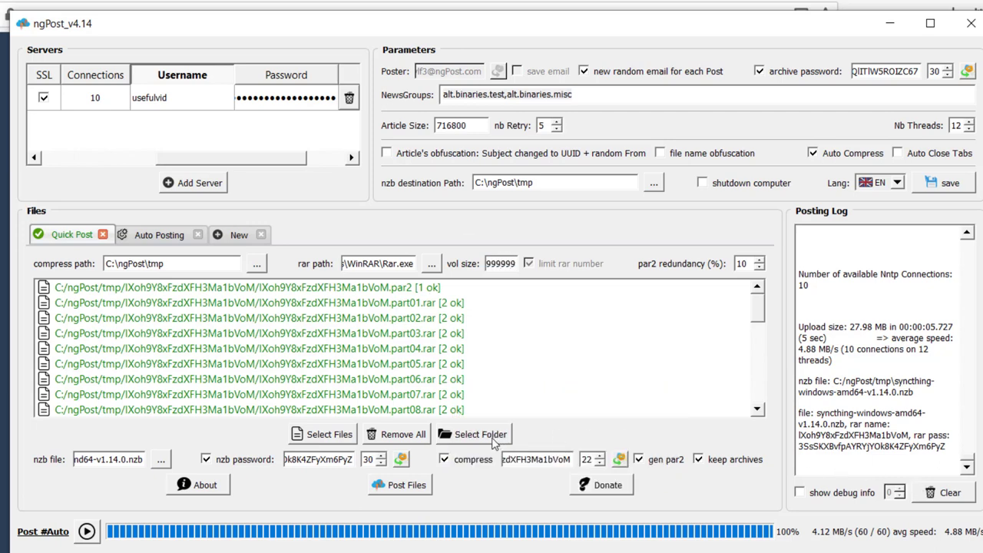
click(499, 441)
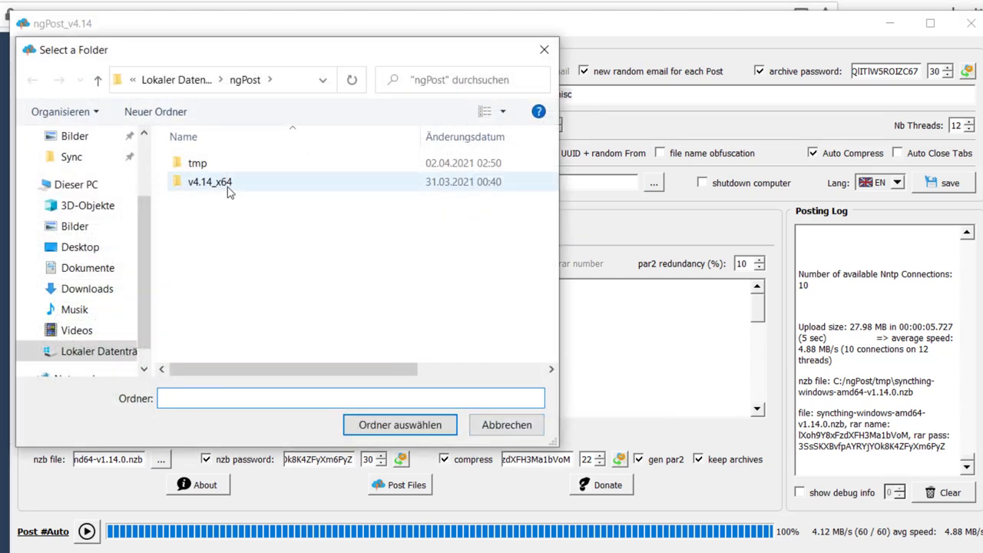
double_click(228, 186)
click(100, 290)
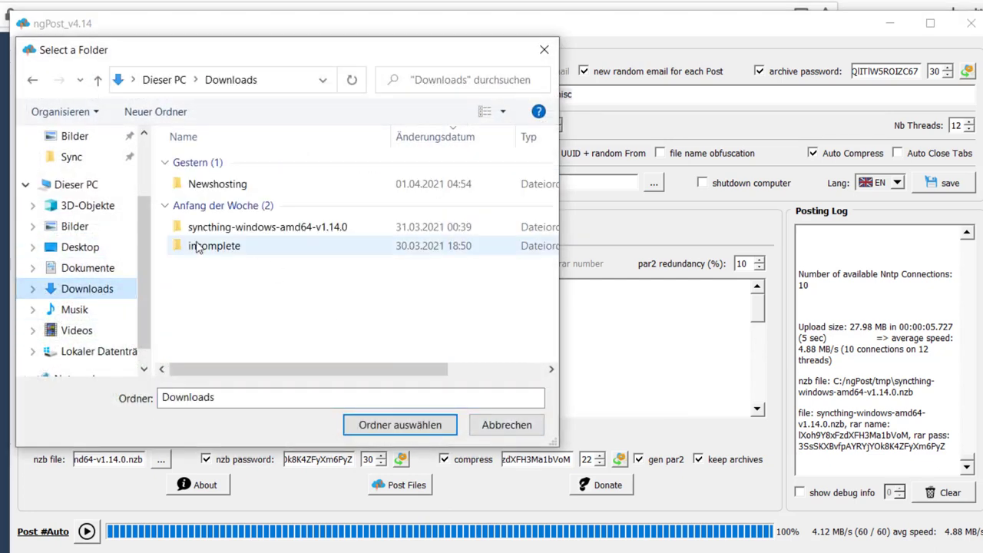
click(530, 430)
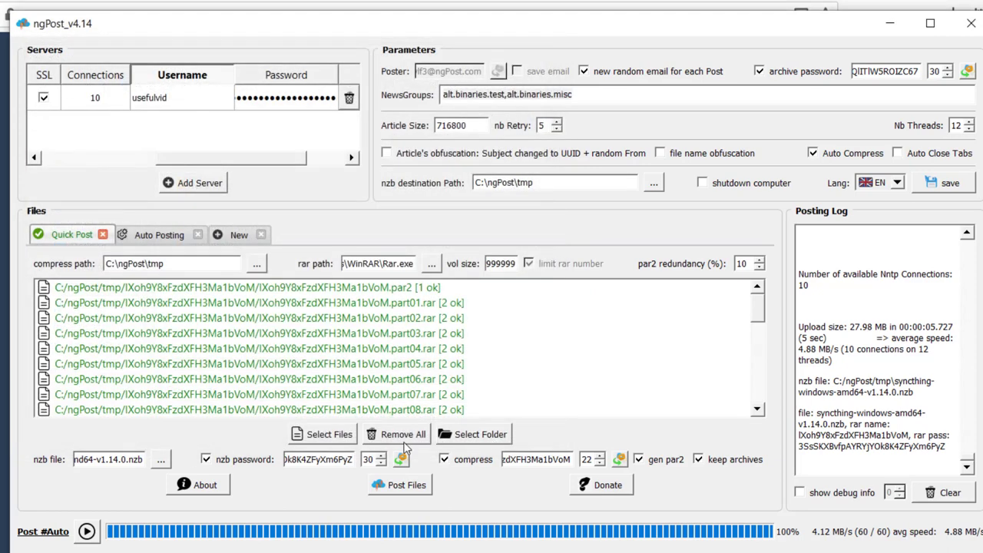
Step: Remove all already posted files from the quick post list
click(387, 435)
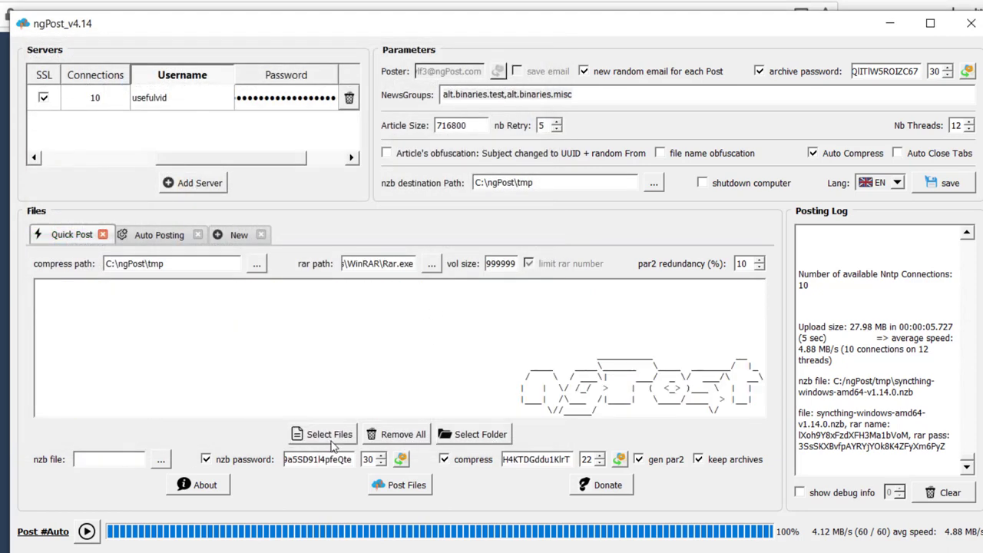
click(331, 436)
click(86, 288)
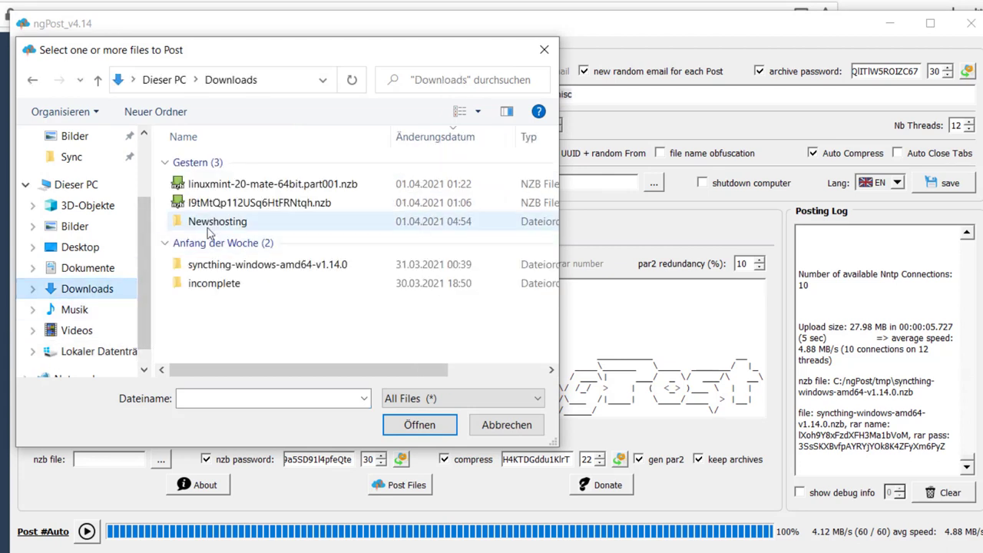
double_click(231, 264)
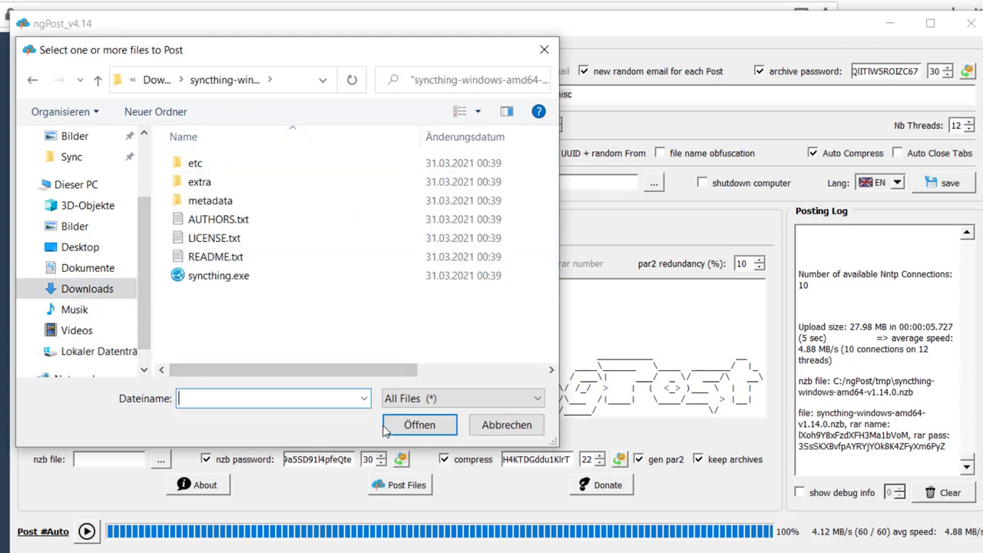
click(495, 425)
Step: Add the syncthing-windows-amd64-v1.14.0 folder from Downloads to the quick post, post it and inspect the single RAR file
click(466, 437)
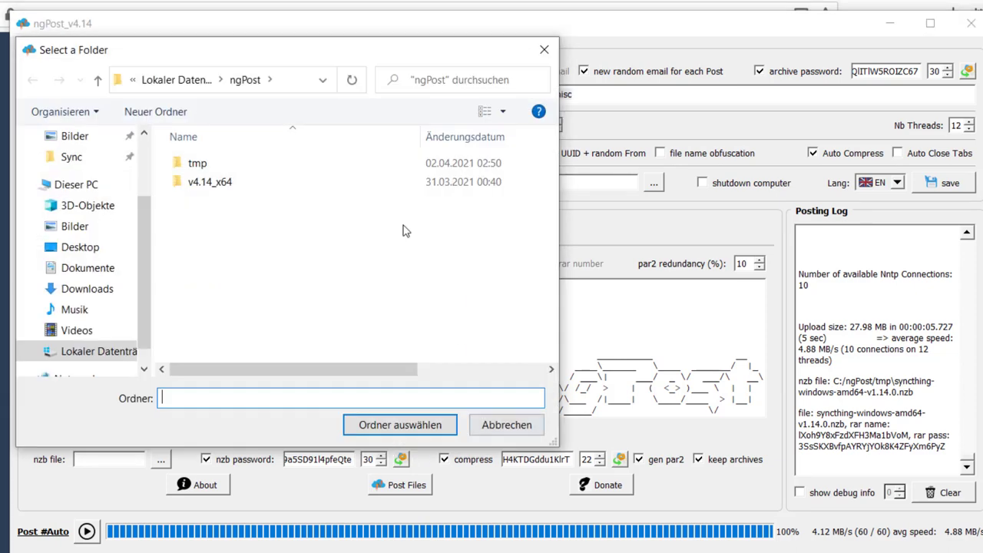
click(101, 288)
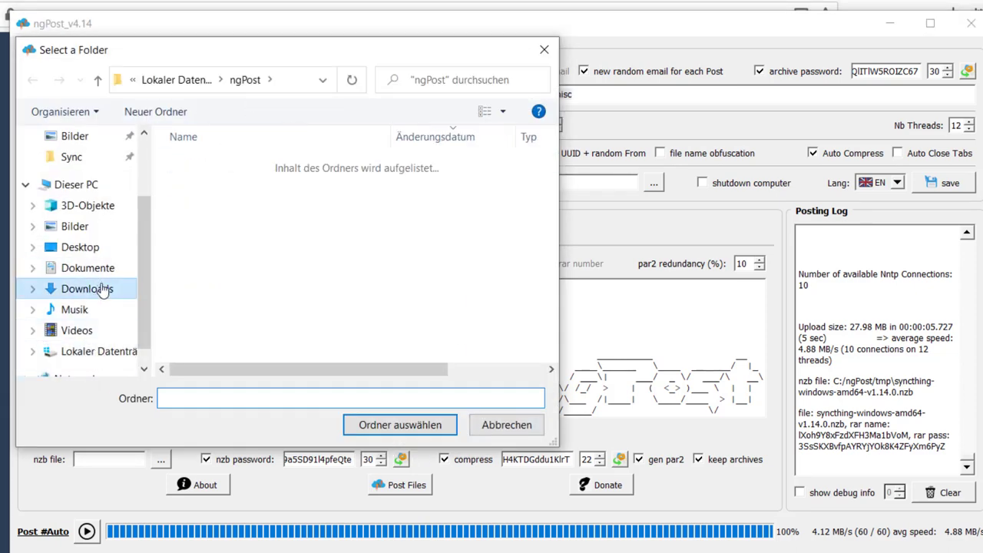
click(261, 227)
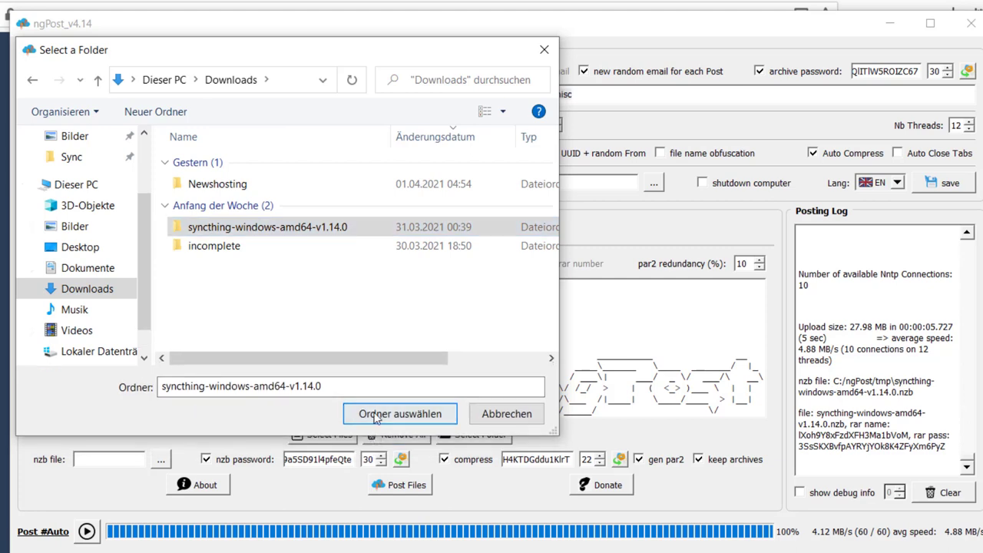
click(377, 415)
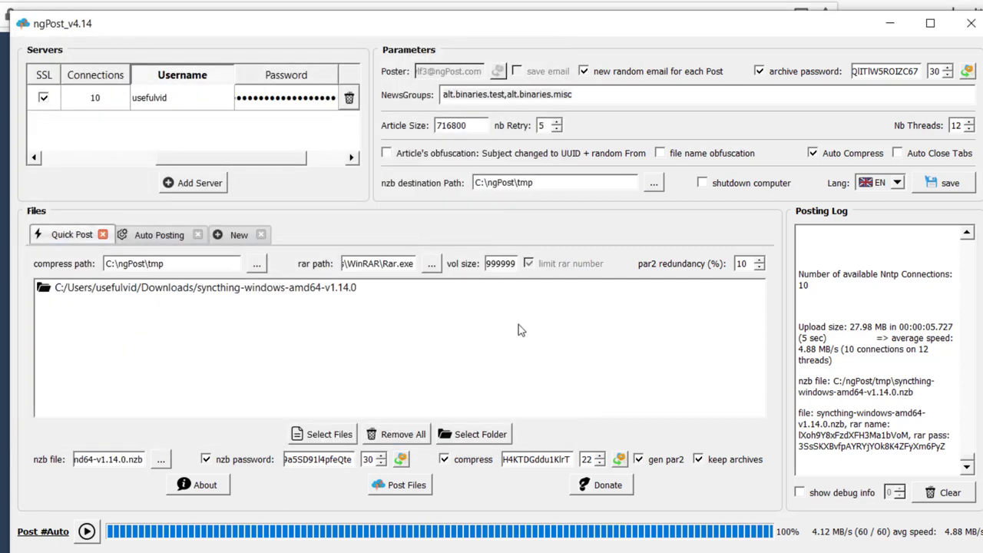
click(421, 491)
click(396, 350)
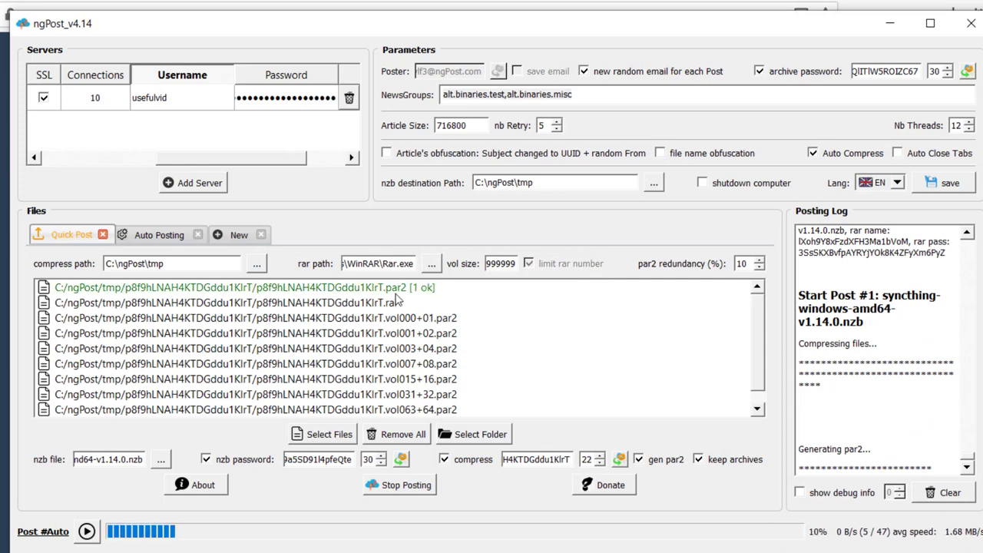
click(375, 303)
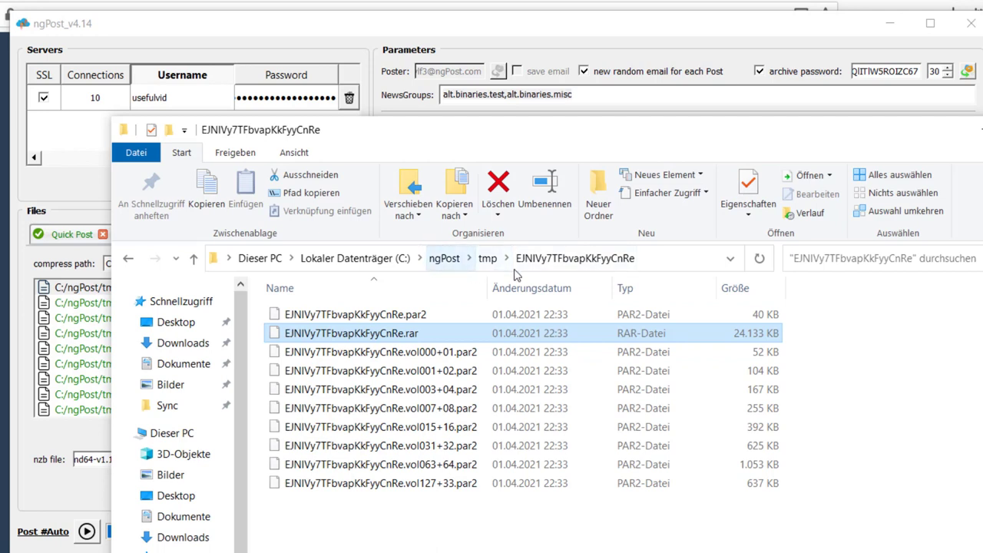
Step: Open ngPost_history.csv from the C:\ngPost folder in Notepad++
click(445, 259)
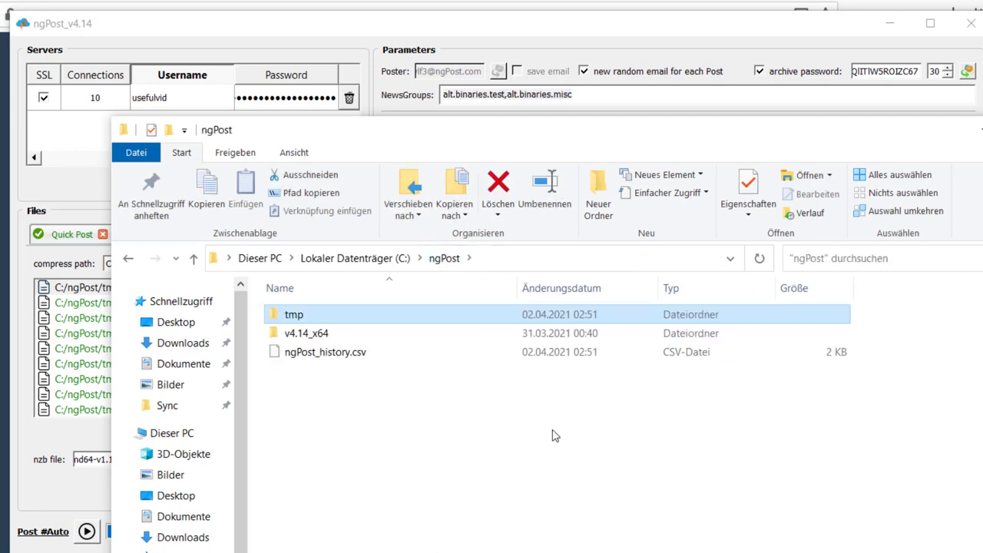
click(438, 394)
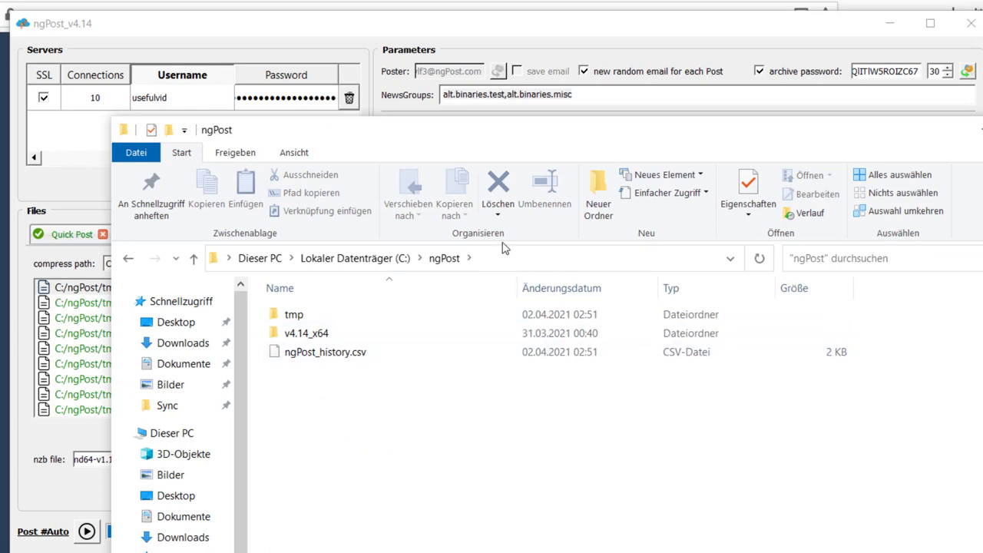
click(357, 357)
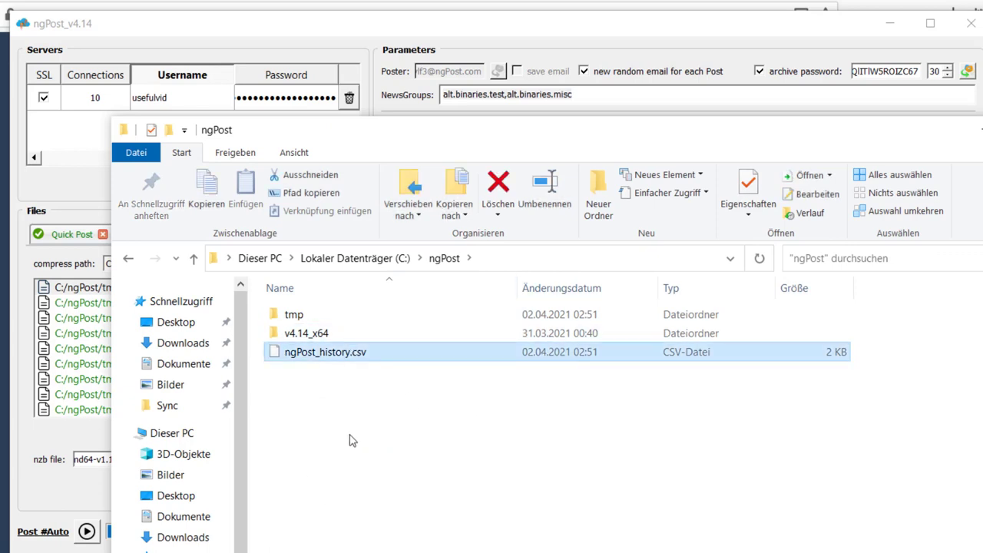
right_click(368, 361)
click(401, 398)
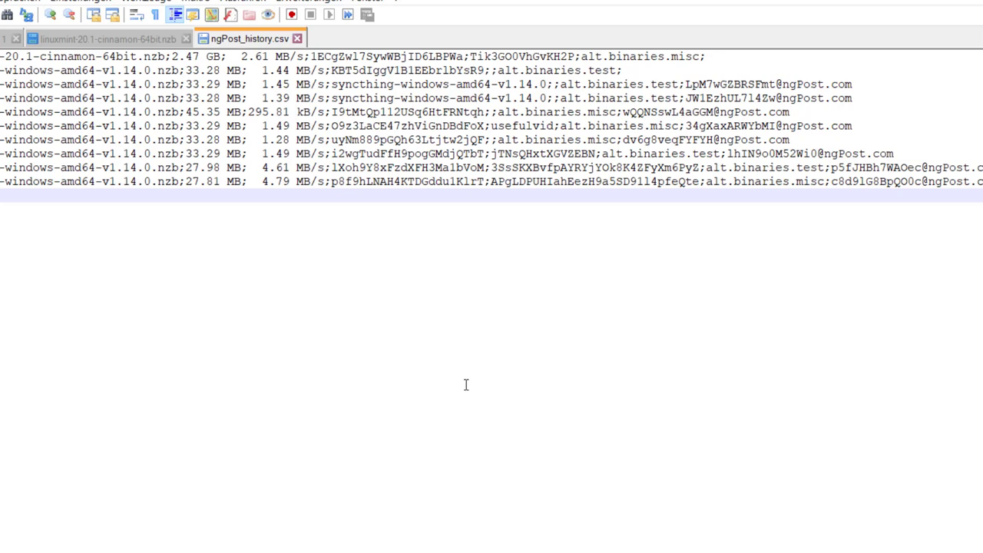
Step: Examine the nzb file names recorded in the posting history entries
drag(99, 57, 335, 58)
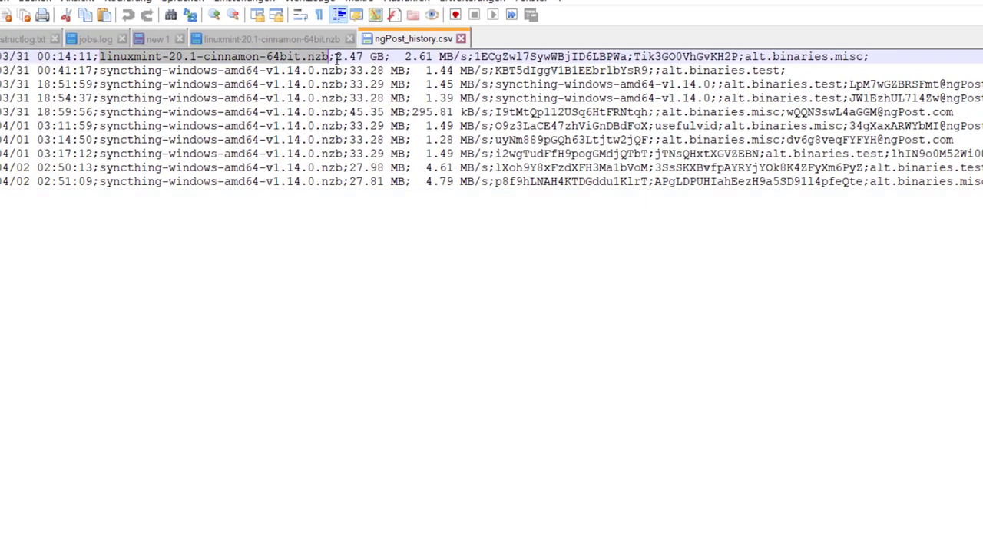
click(315, 125)
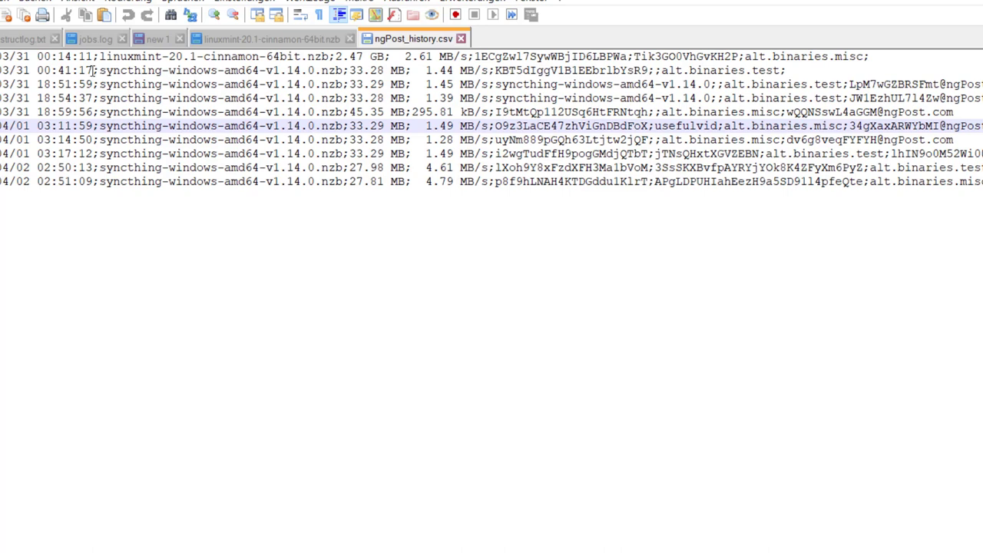
drag(92, 70, 309, 154)
click(468, 238)
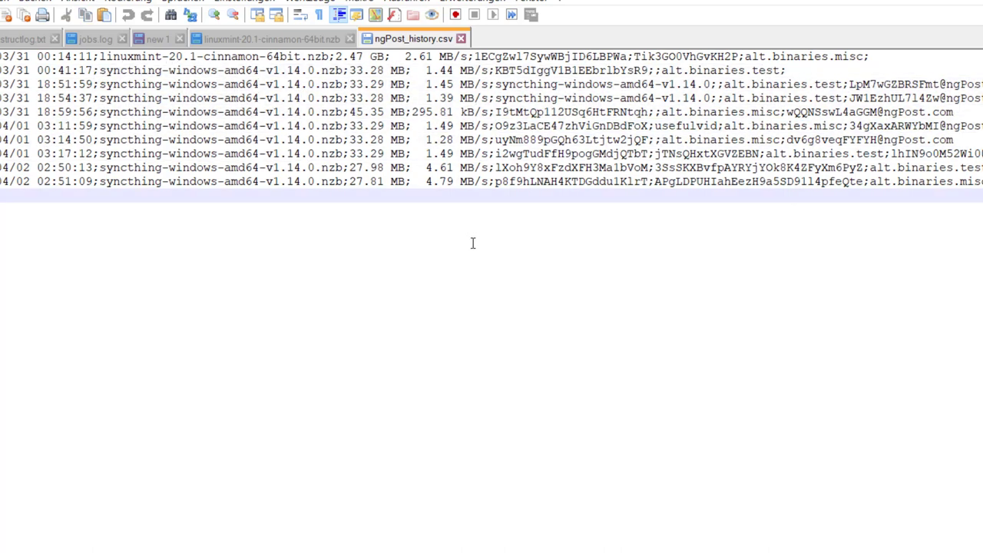
Step: Compare the archive name in the latest history entry with the posted file names in ngPost
double_click(572, 182)
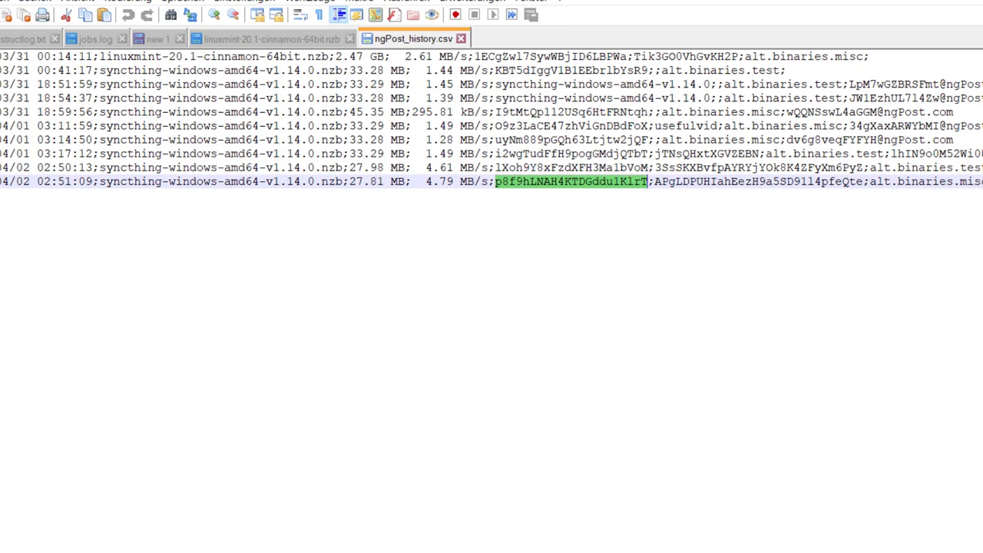
key(alt+Tab)
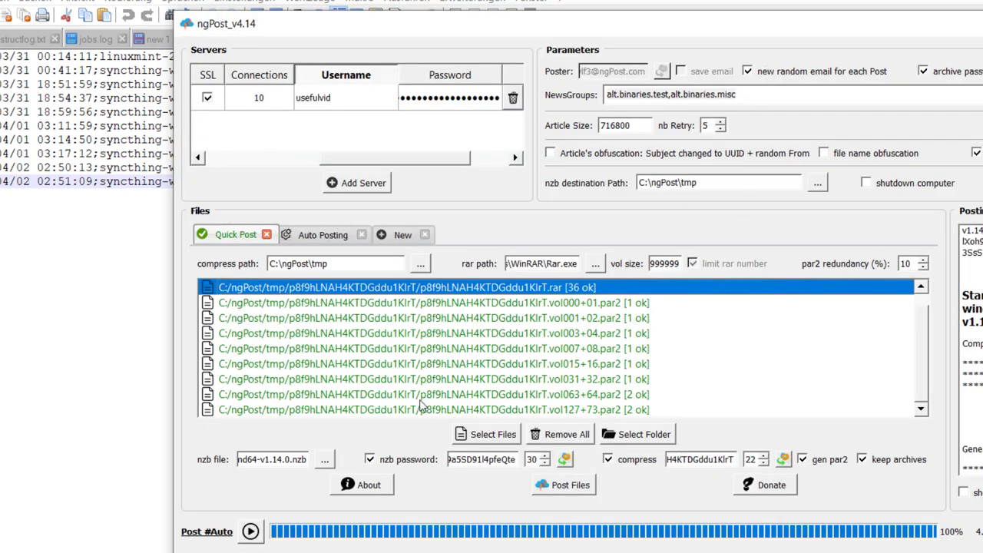
click(116, 404)
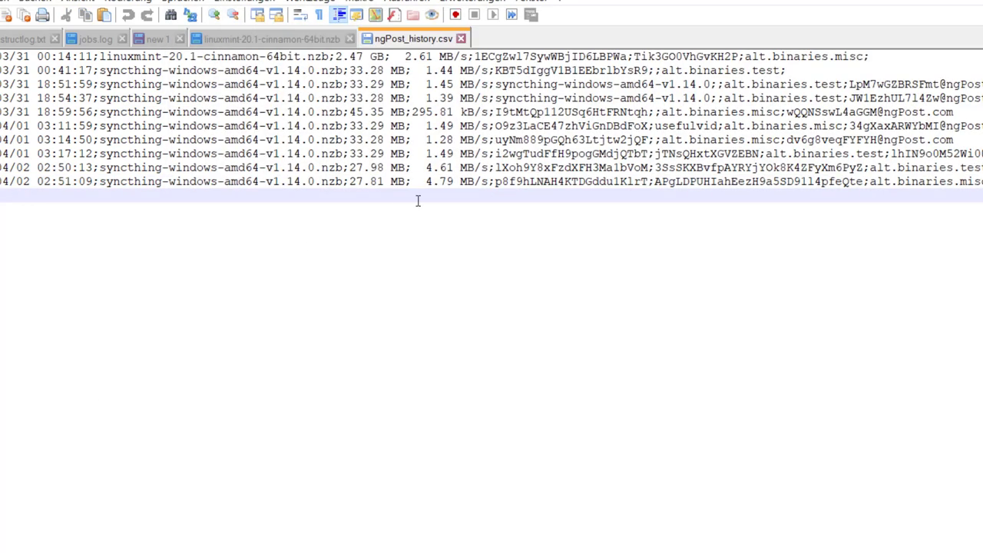
double_click(581, 182)
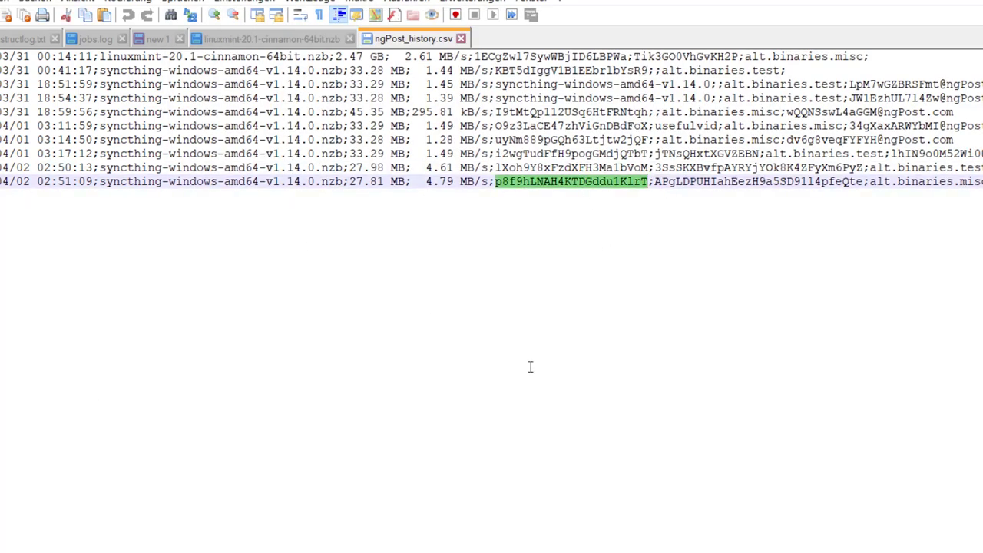
Step: Compare the latest history entry's password and archive name with the nzb password and compress name fields in ngPost
double_click(711, 181)
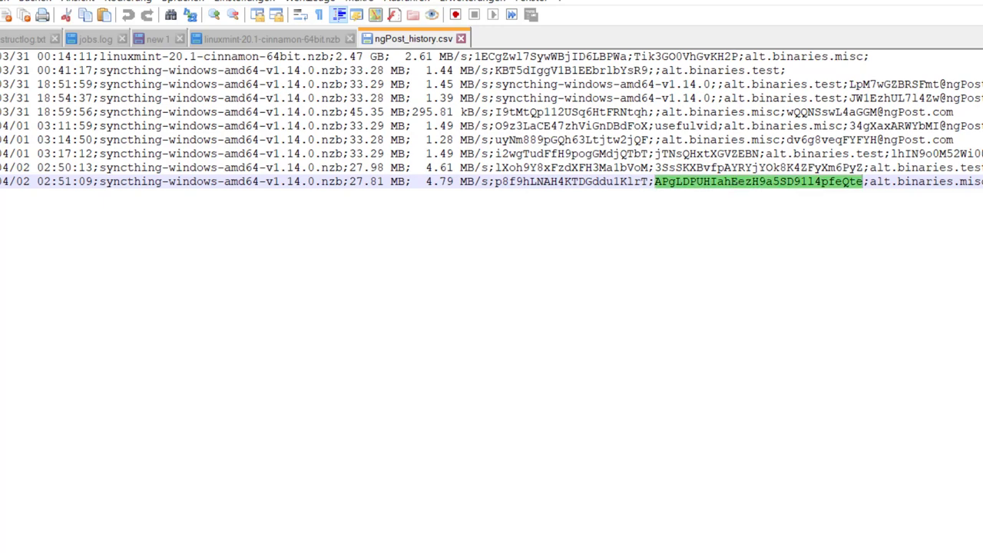
key(alt+Tab)
key(alt+Tab)
key(Tab)
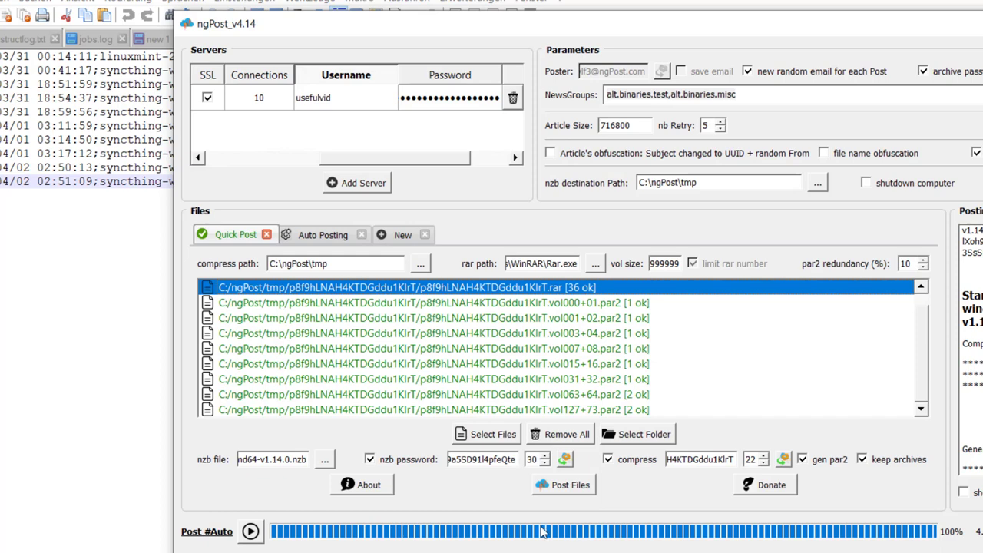
double_click(499, 459)
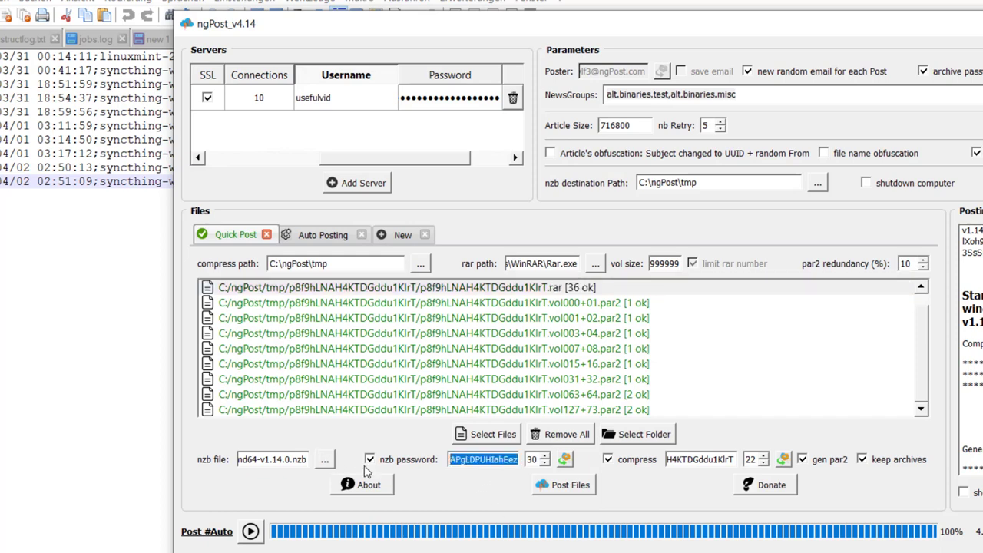
double_click(725, 459)
key(Home)
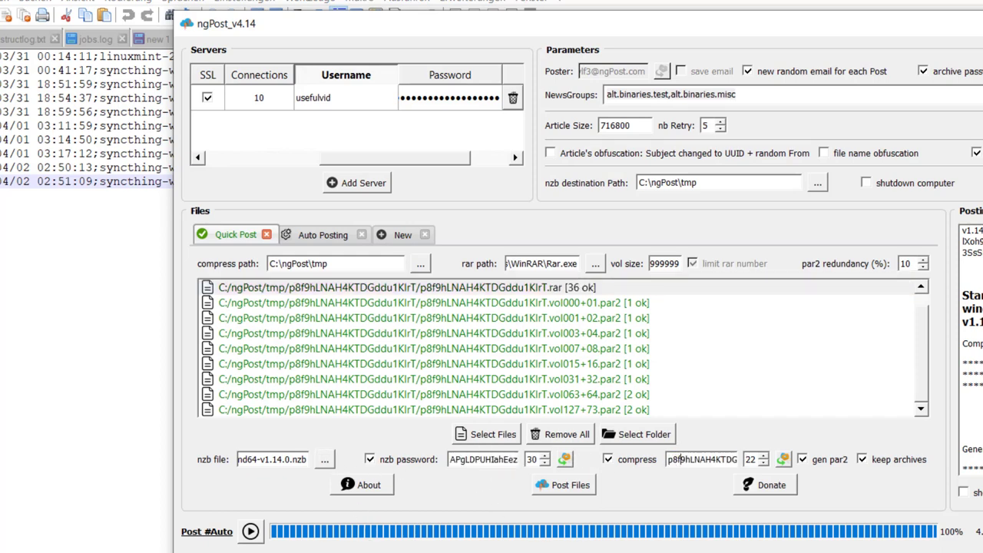
key(alt+Tab)
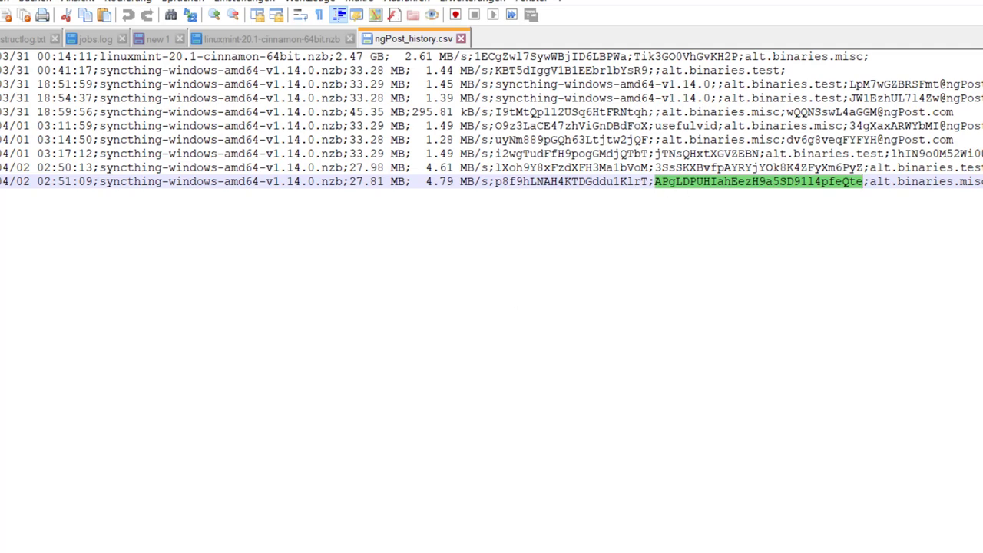
key(alt+Tab)
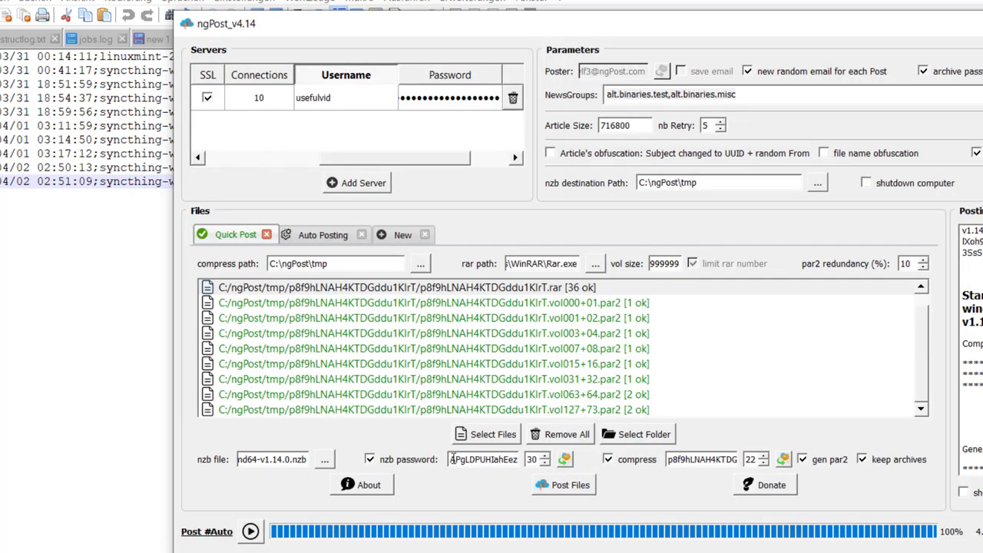
key(alt+Tab)
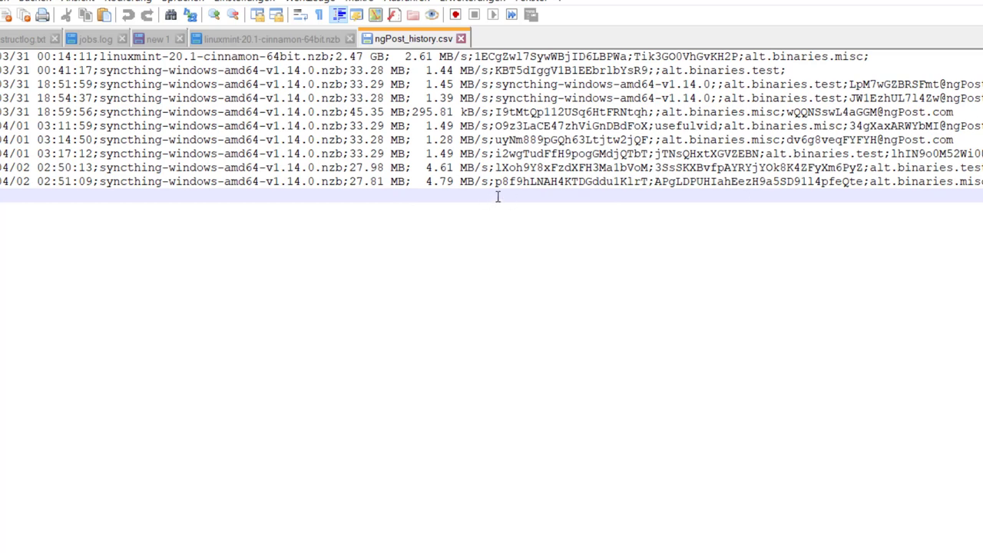
Step: Examine the archive names in the two most recent posting history entries
double_click(553, 164)
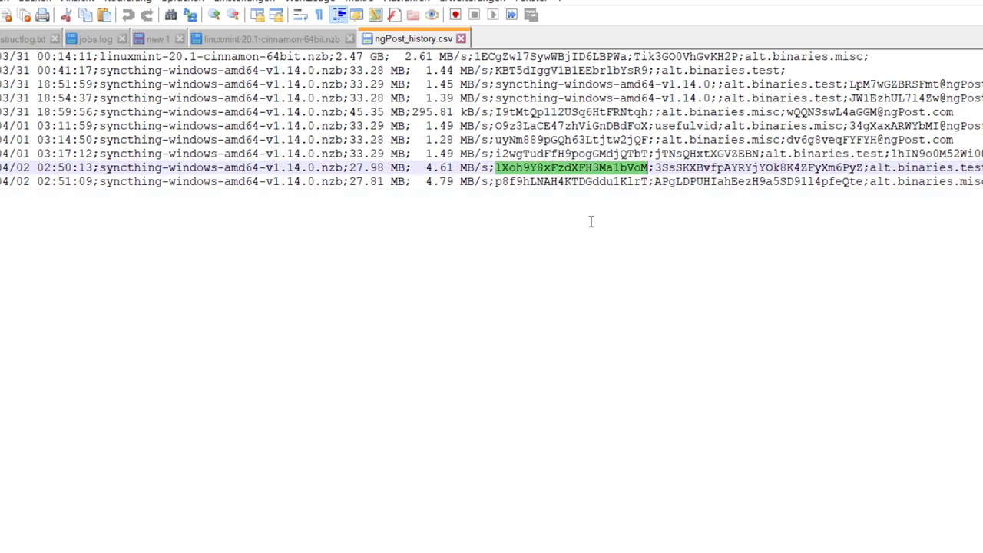
double_click(619, 182)
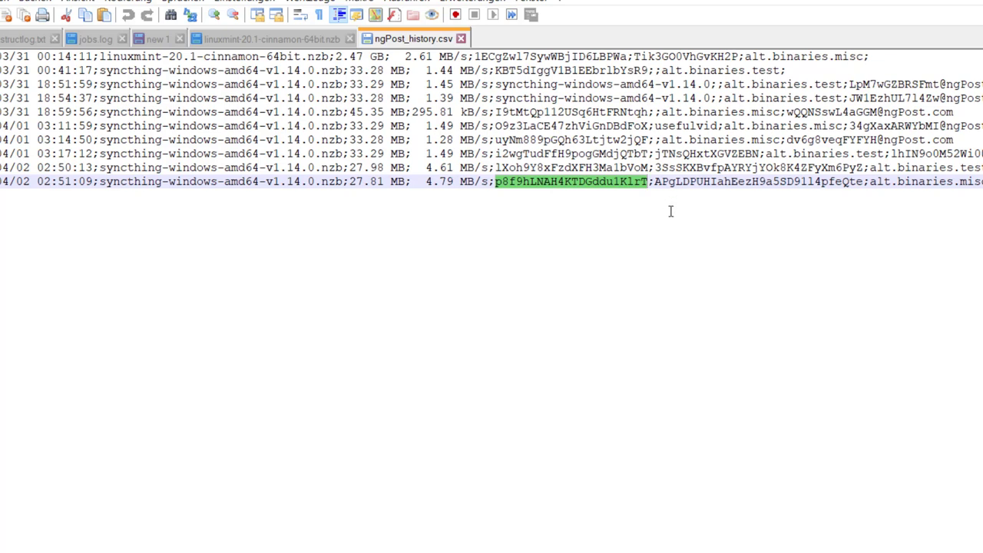
click(551, 319)
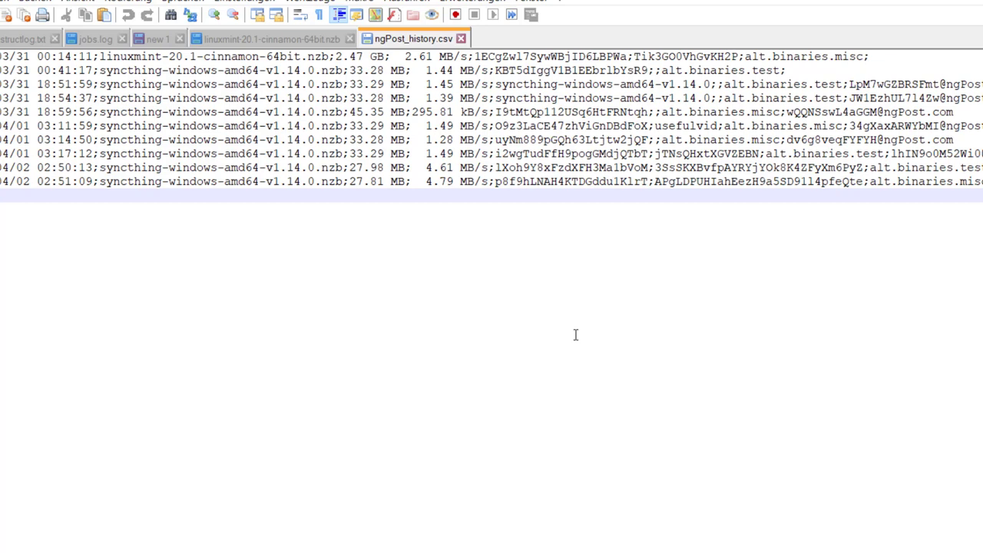
Step: Copy the archive name p8f9hLNAH4KTDGddu1KlrT from the latest posting history entry
double_click(645, 181)
key(ctrl+c)
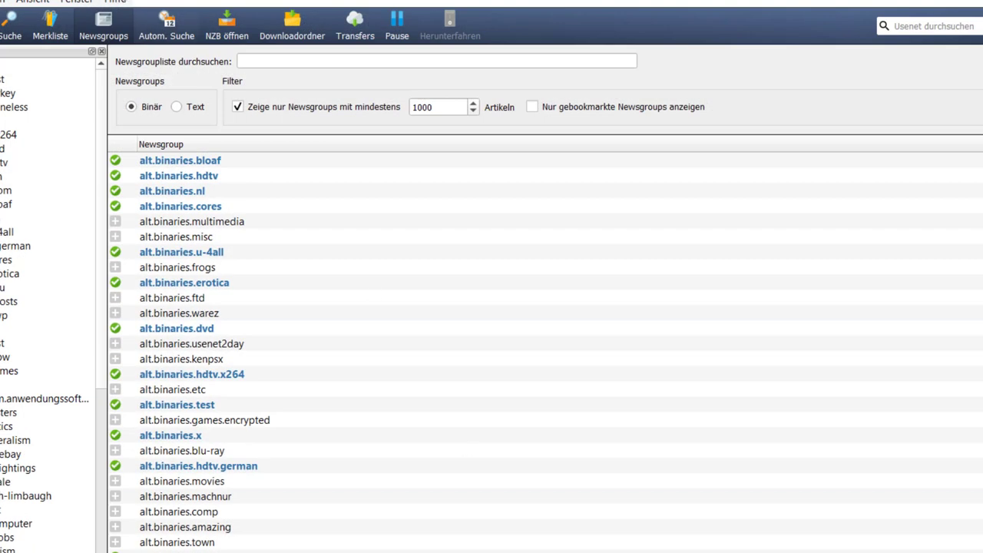
Step: Switch to the Newshosting client and check in its Usenet Index settings that password-protected file groups are not hidden
click(6, 2)
click(15, 15)
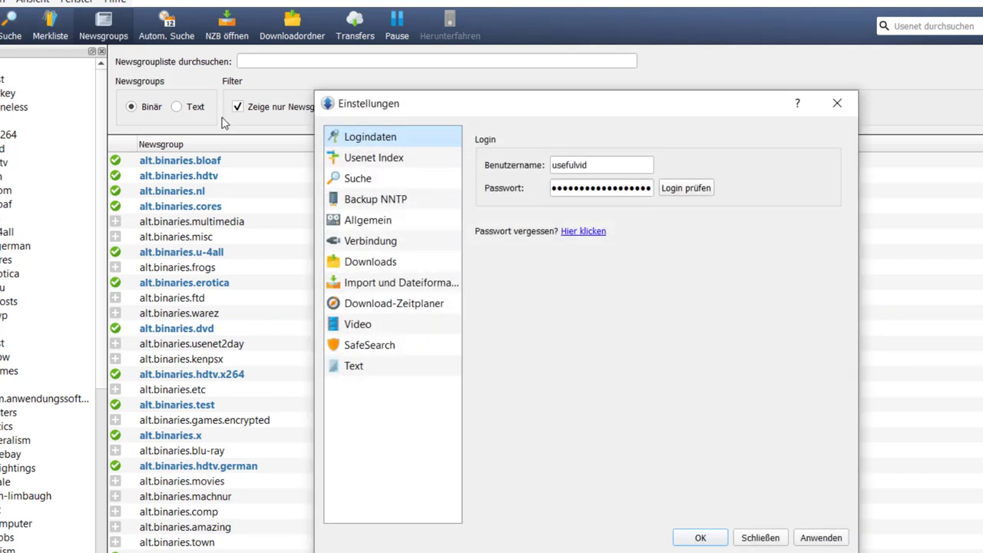
click(353, 230)
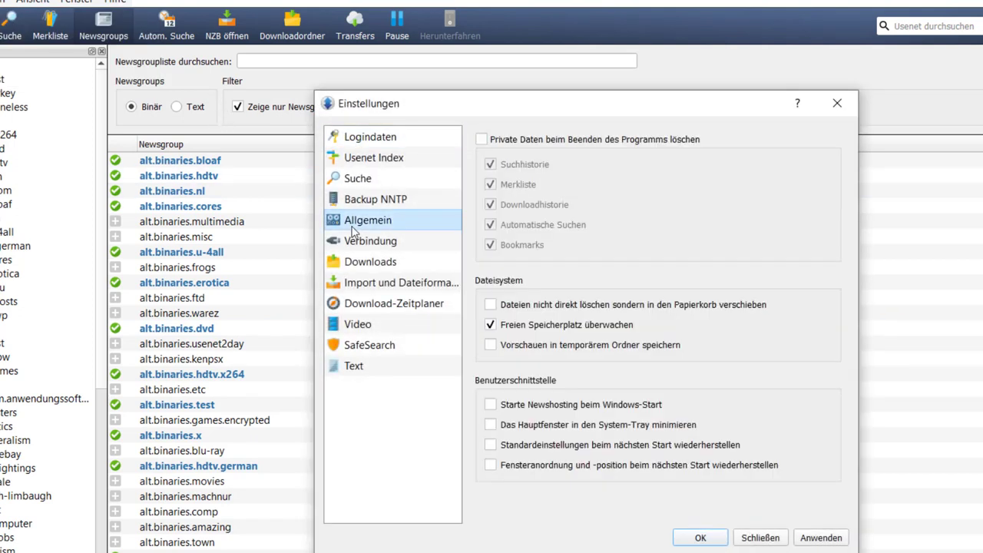
click(395, 184)
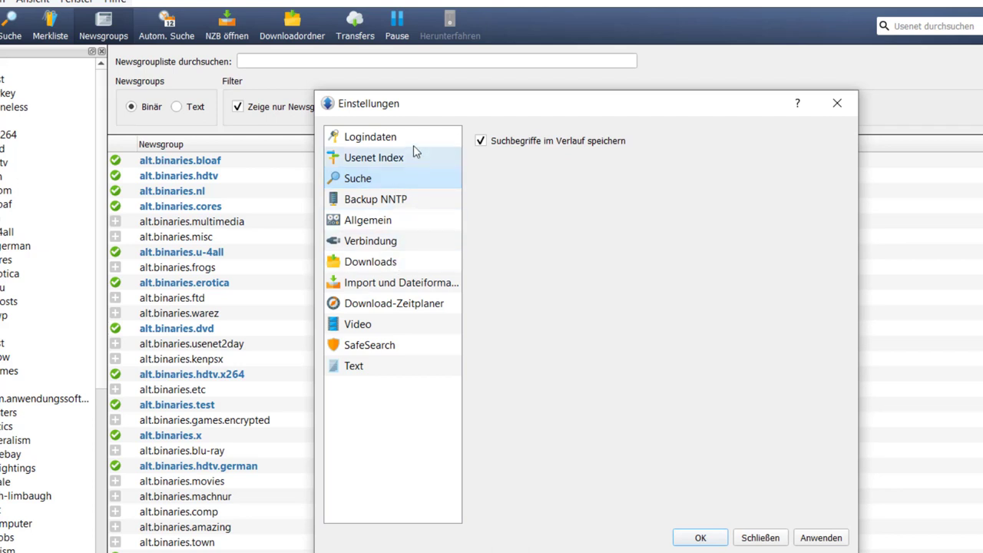
click(407, 158)
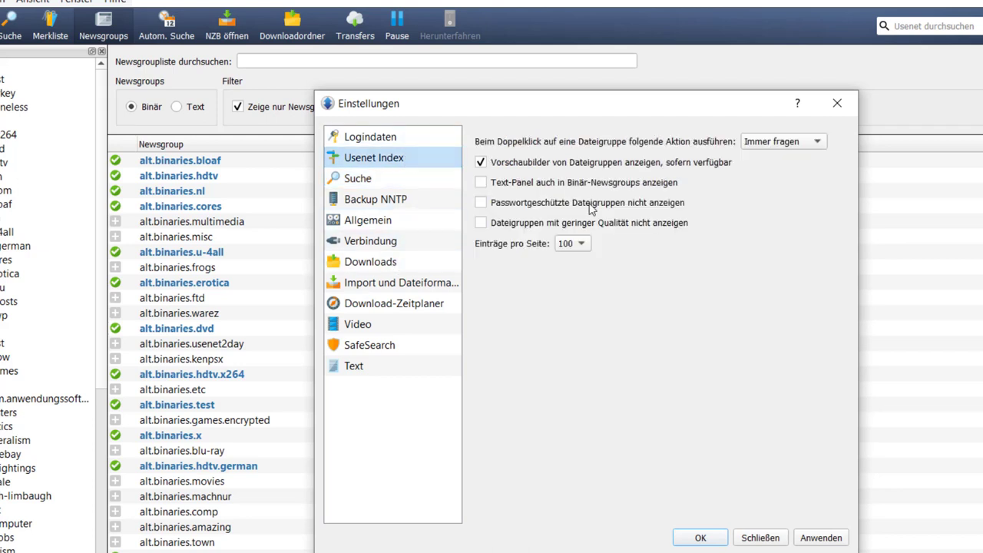
click(534, 205)
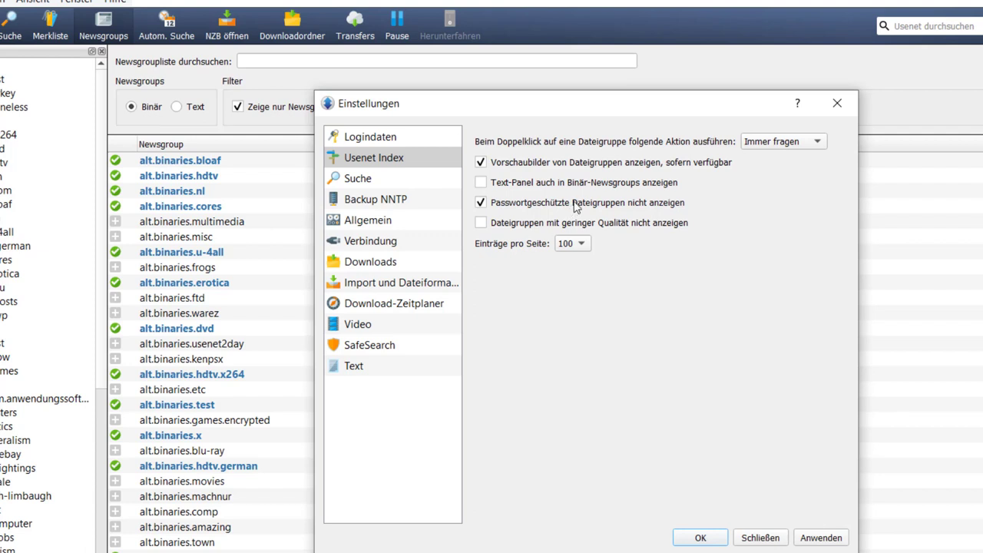
click(568, 205)
click(699, 537)
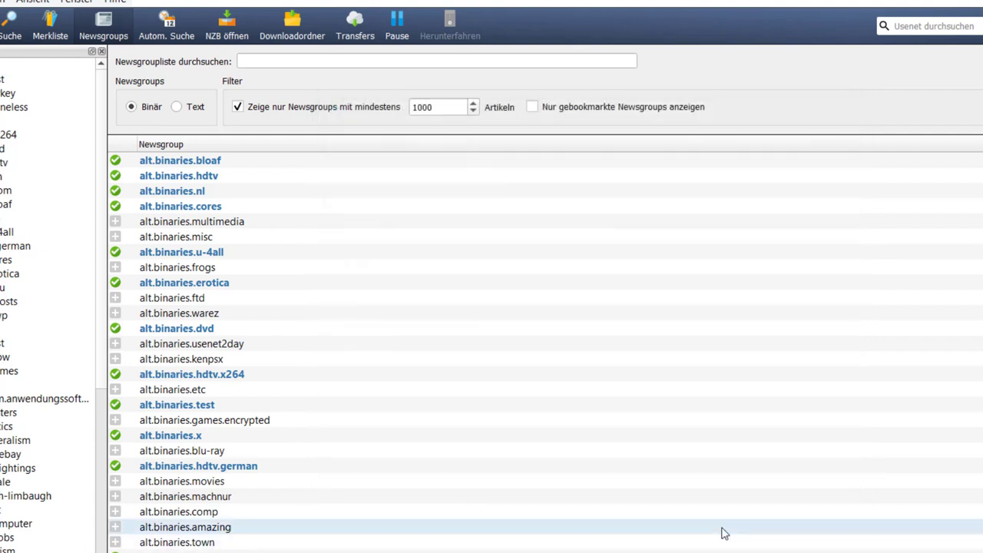
Step: Search Usenet for the copied archive name p8f9hLNAH4KTDGddu1KlrT
click(300, 64)
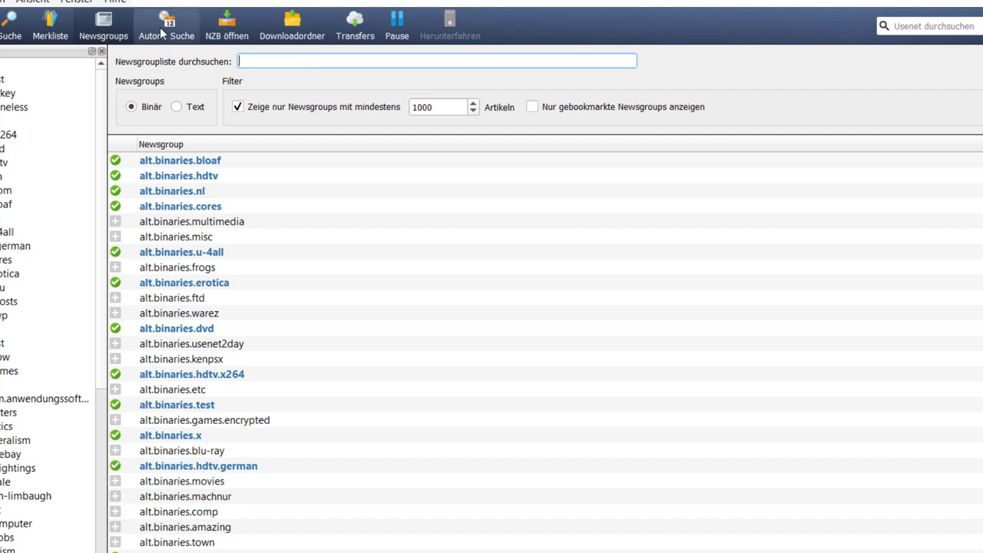
click(11, 23)
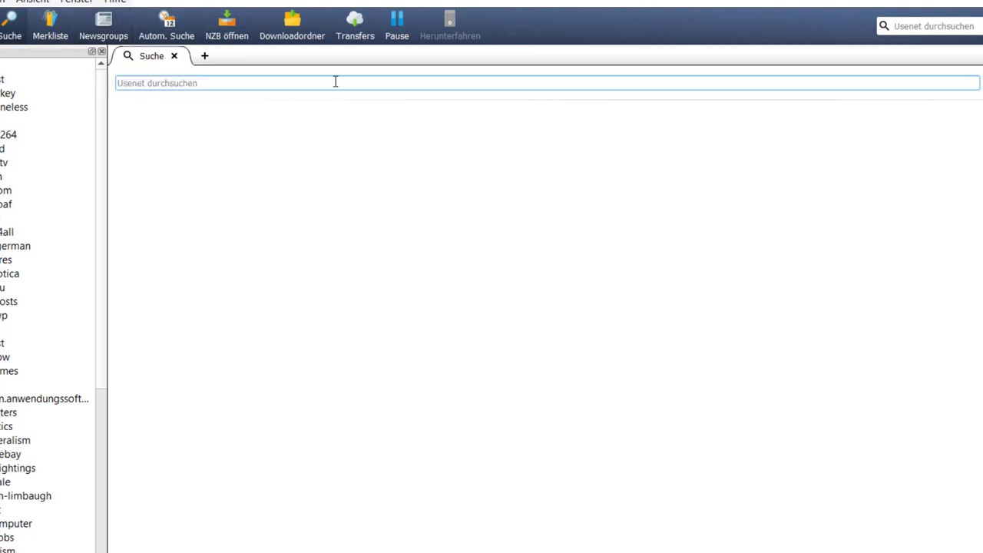
key(ctrl+v)
key(Return)
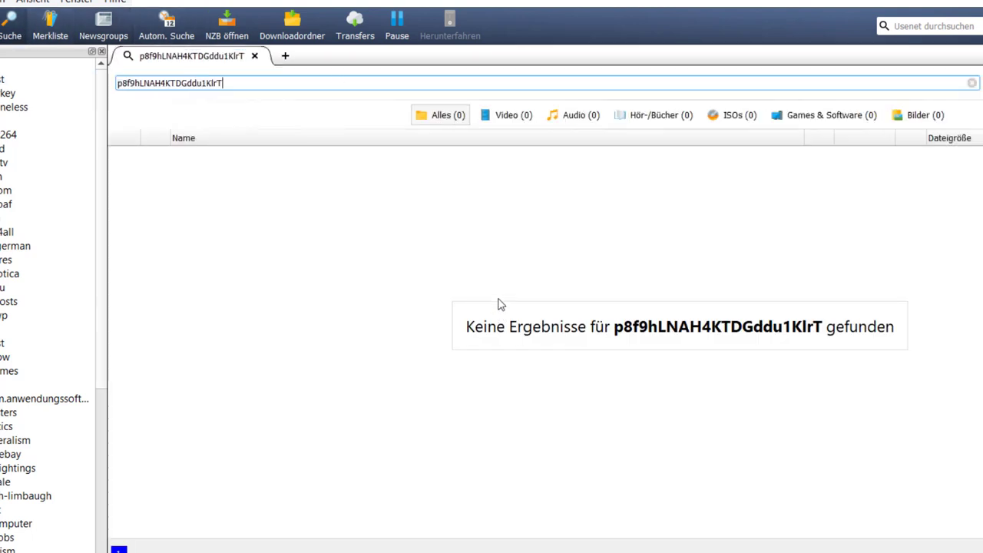